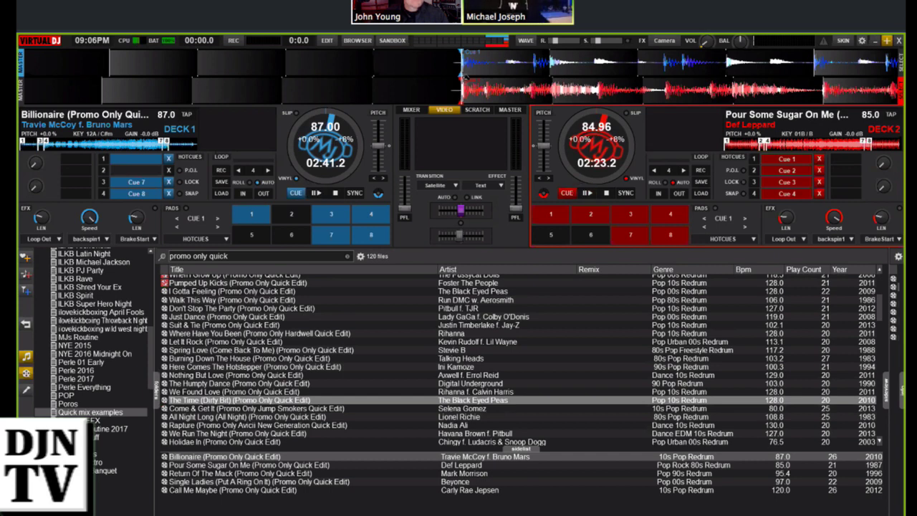
- Find Kiss (Promo Only No Guitar Quick Edit) by Prince And The Revolution in the song list and load it onto deck 2
key("Up")
key("Up")
key("Up")
key("Up")
key("Up")
key("Up")
key("Down")
key("Down")
key("Down")
key("Down")
key("Down")
key("Down")
key("Down")
key("Down")
key("Down")
key("Down")
key("Down")
key("Down")
key("Down")
key("Down")
key("Down")
key("Down")
key("Down")
key("Down")
key("Down")
key("Down")
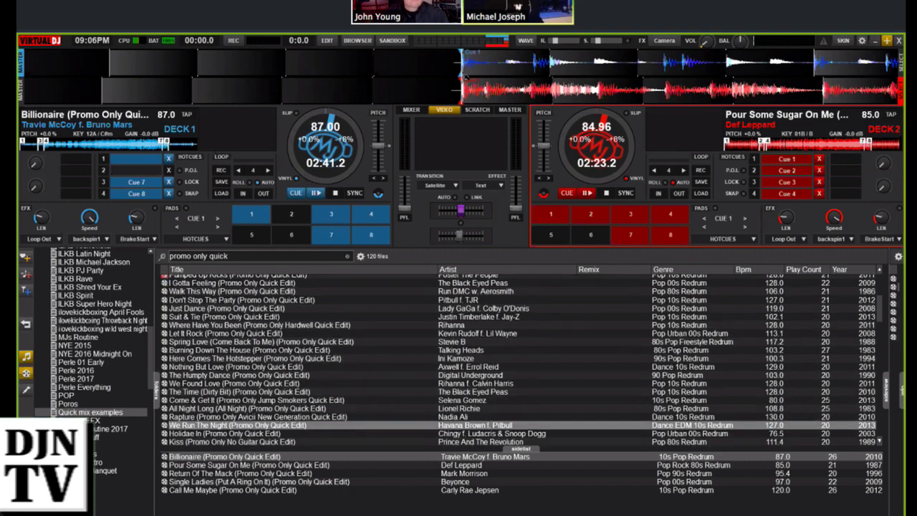
key("Up")
key("Up")
key("Up")
key("Up")
key("Up")
key("Up")
key("Up")
key("Up")
key("Up")
key("Up")
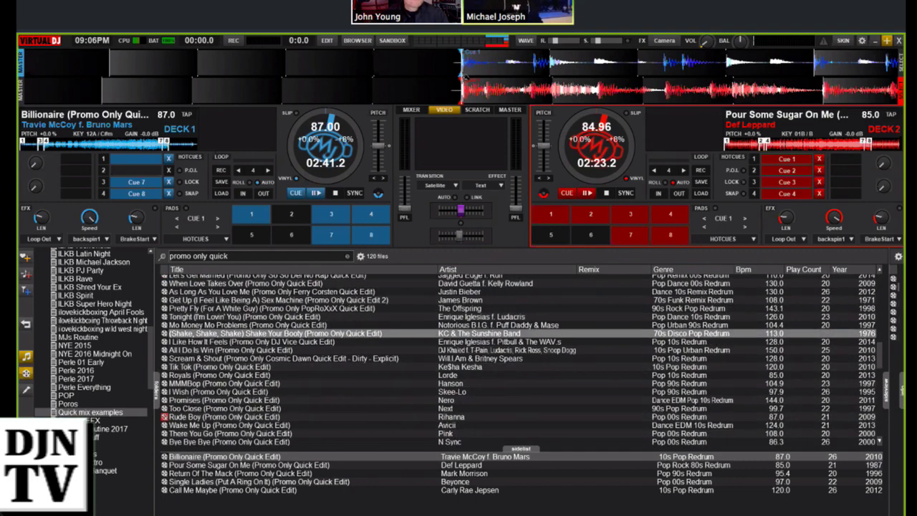
key("Up")
key("Up")
key("Up")
key("Up")
key("Up")
key("Up")
key("Up")
key("Up")
key("Up")
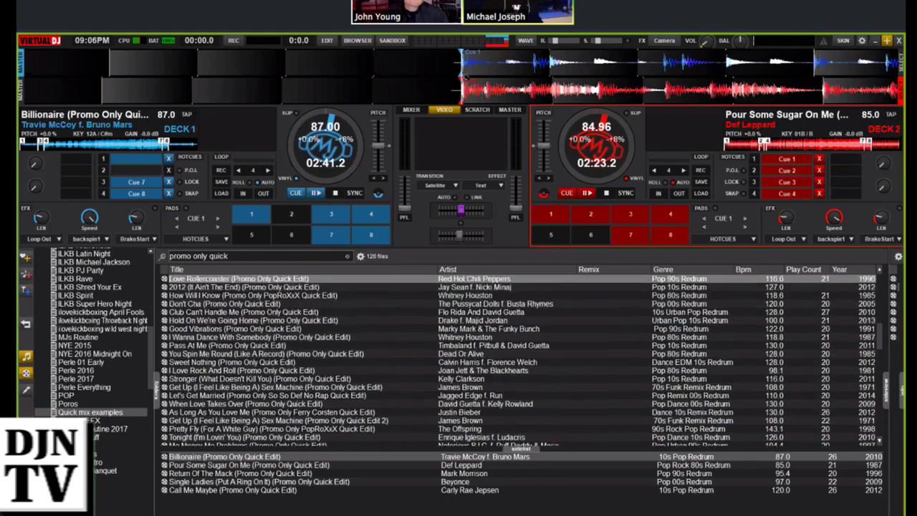
key("Up")
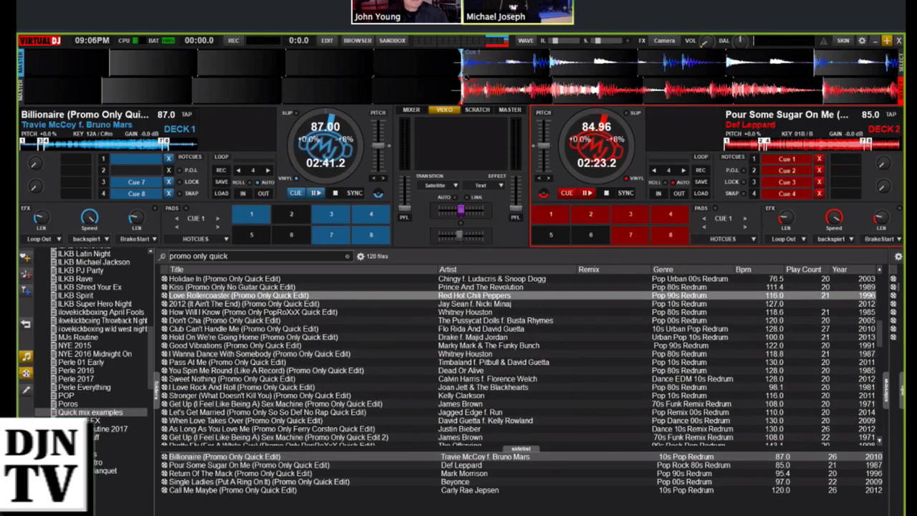
key("Up")
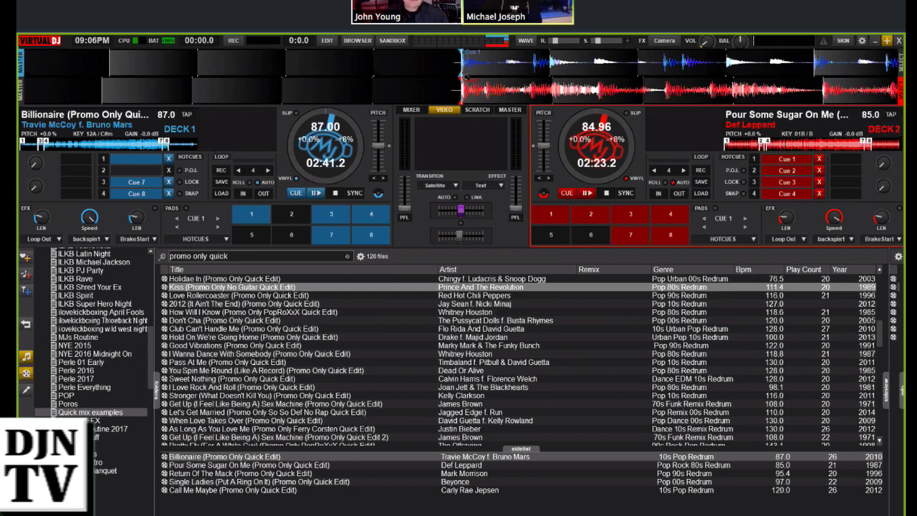
key("Return")
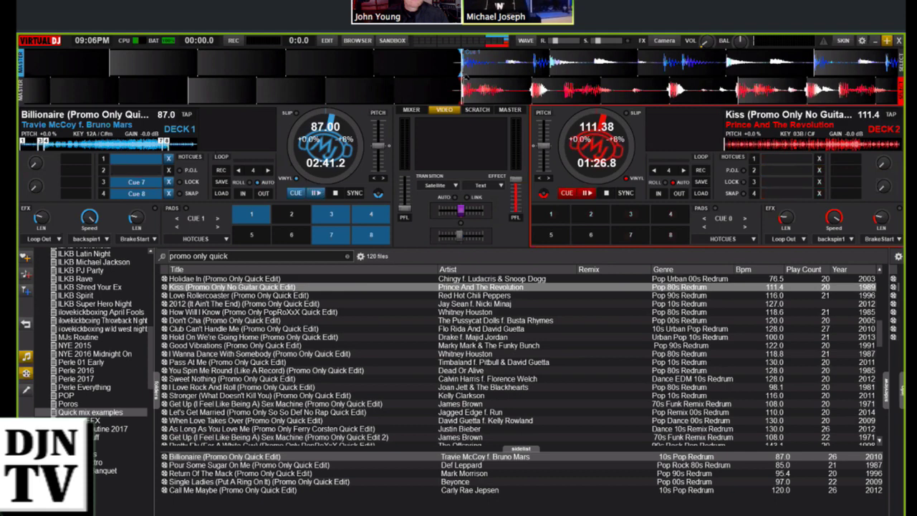
- Play Kiss on deck 2 and set hot cues 4 and 3 in the early part of the track
key("space")
key("space")
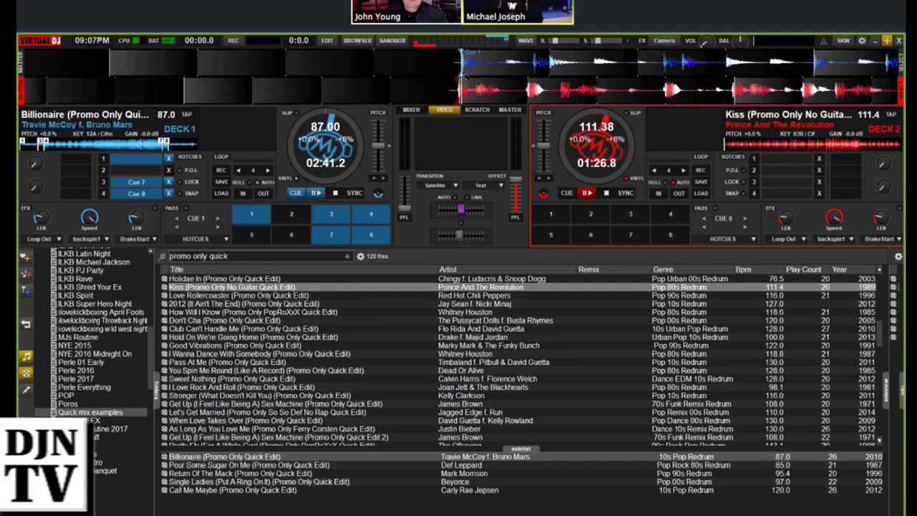
key("space")
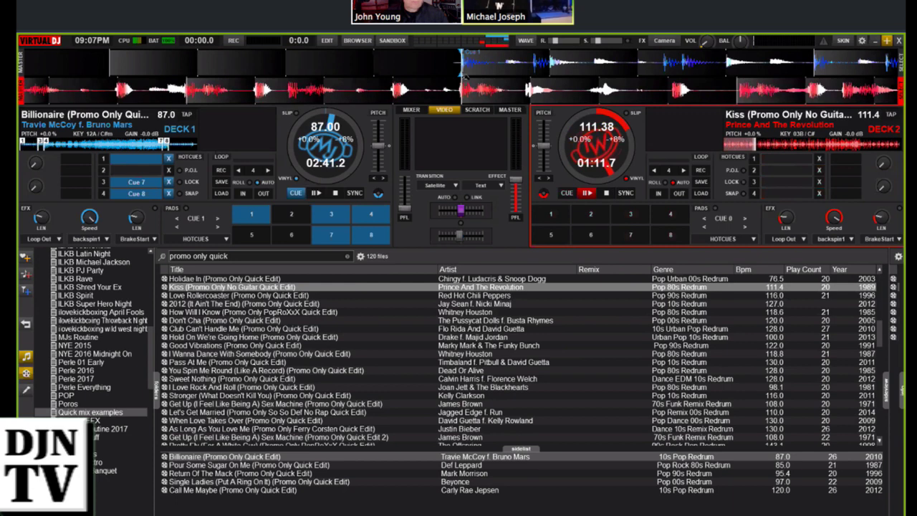
key("4")
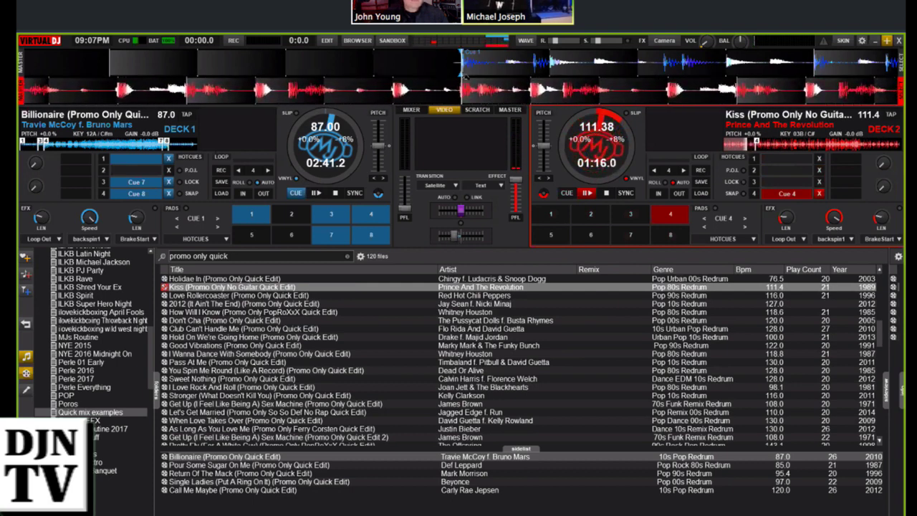
key("3")
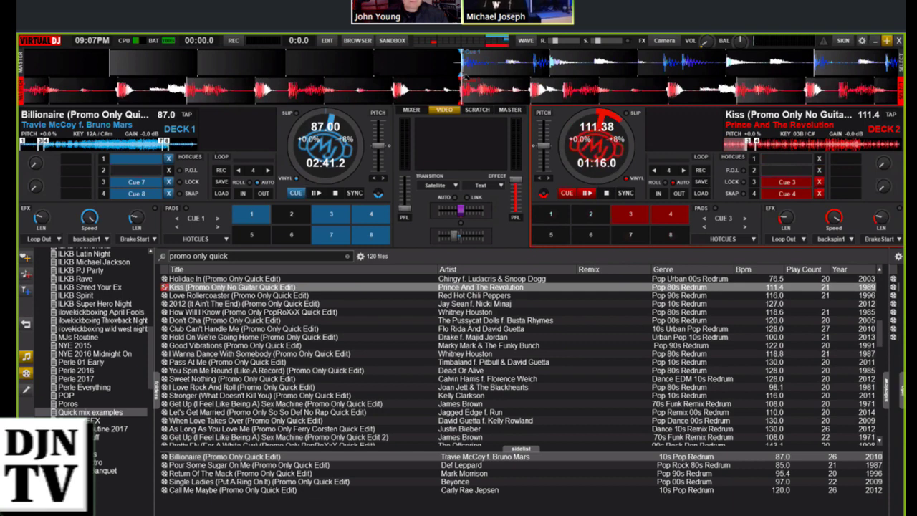
- Preview Kiss, jump ahead in its waveform and set hot cues 8 and 7 near the end of the track
key("space")
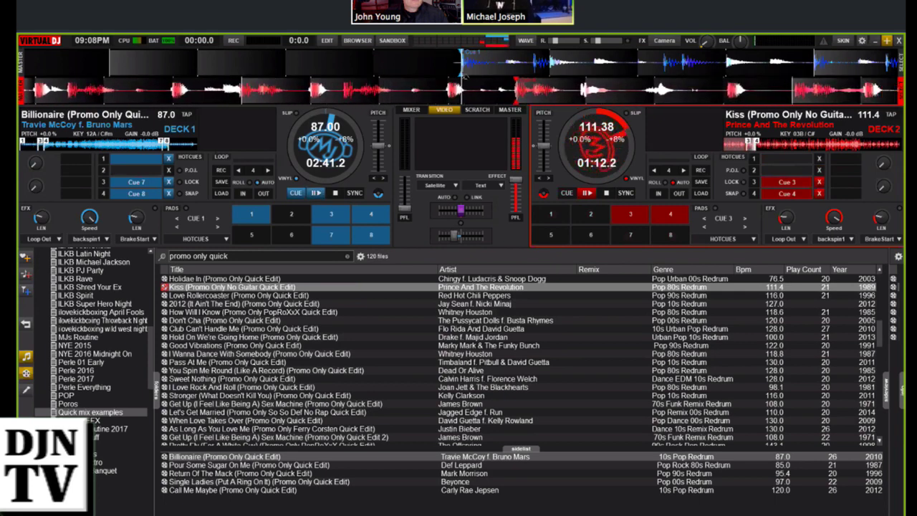
key("space")
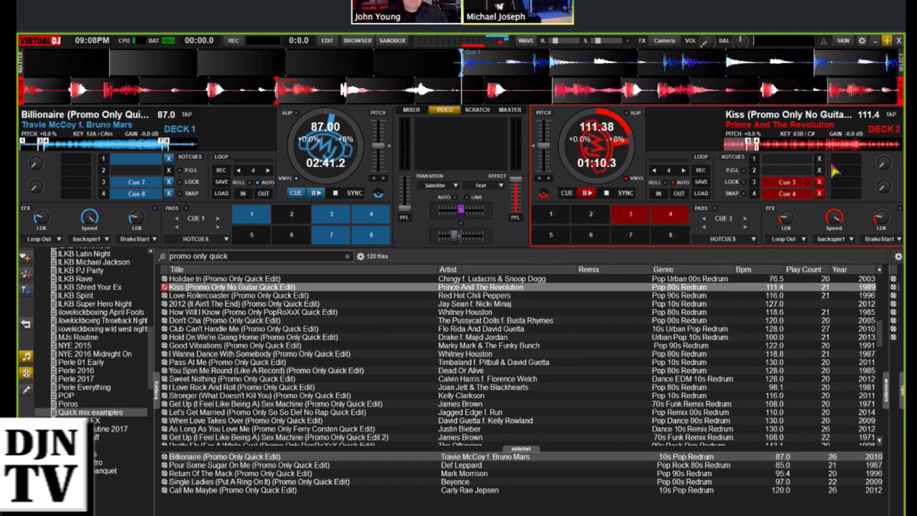
left_click(853, 146)
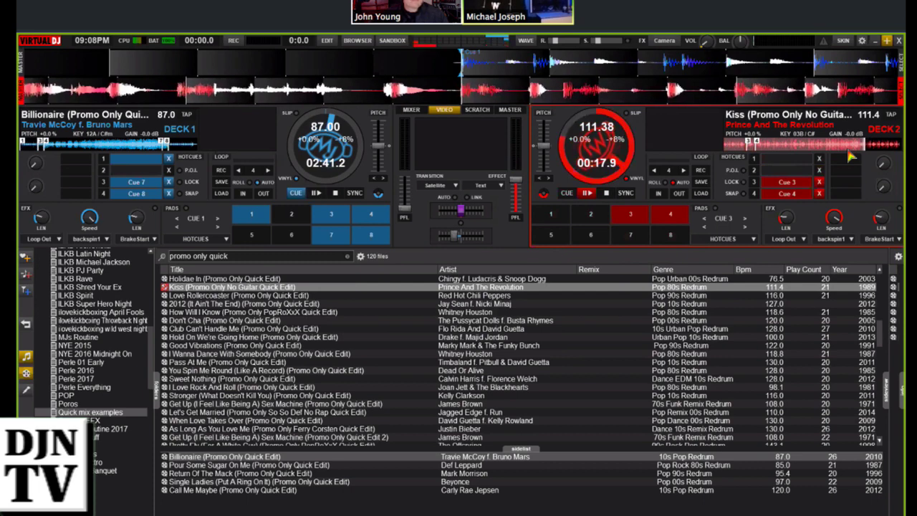
key("8")
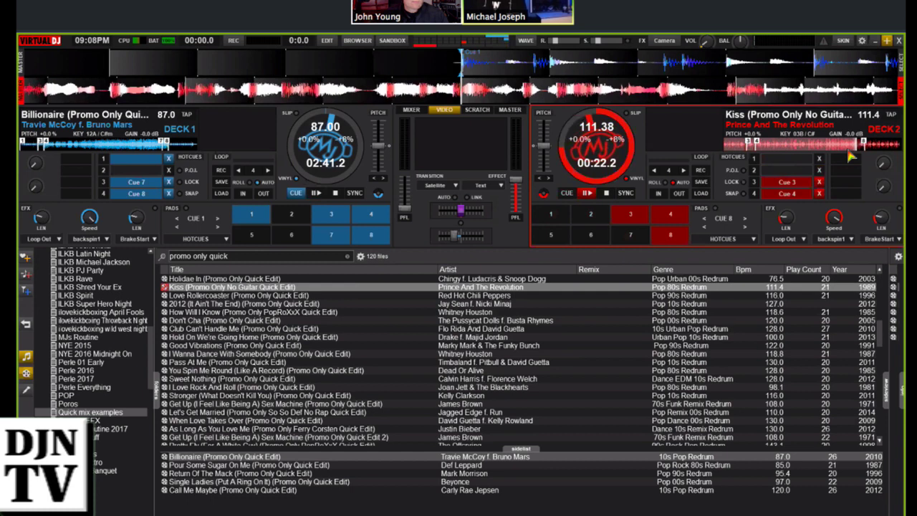
key("7")
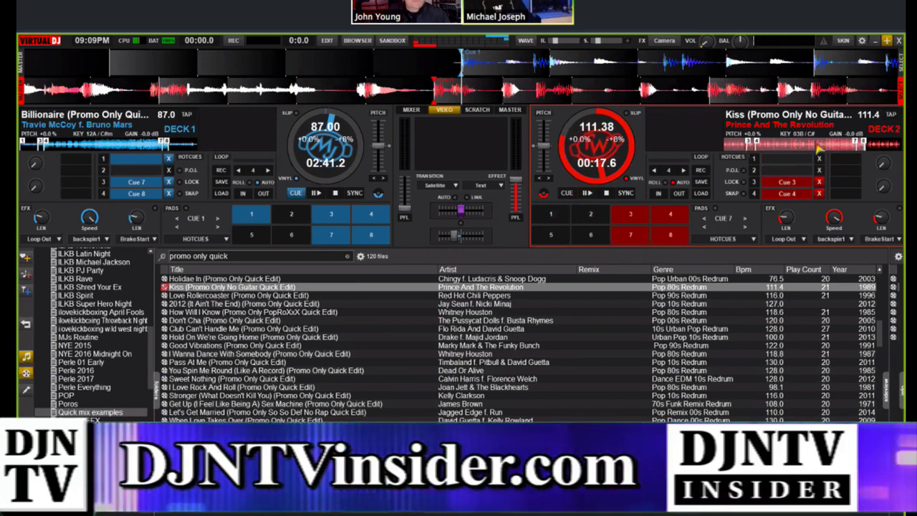
- Return to near the beginning of Kiss, play the intro and cue the track at hot cue 3
left_click(748, 145)
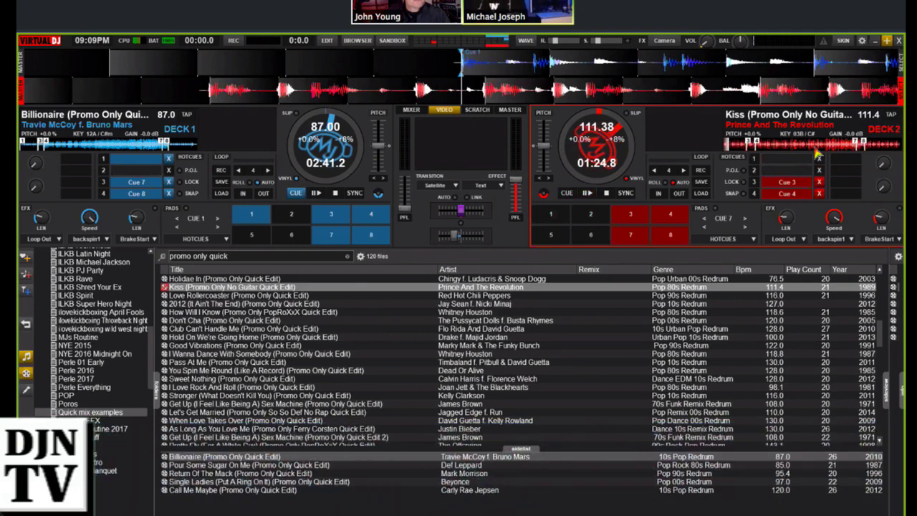
key("8")
key("8")
key("8")
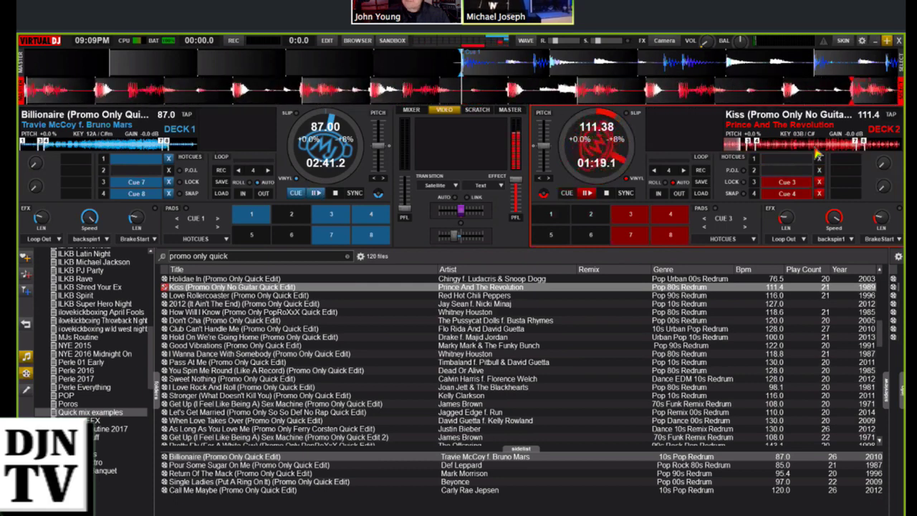
key("3")
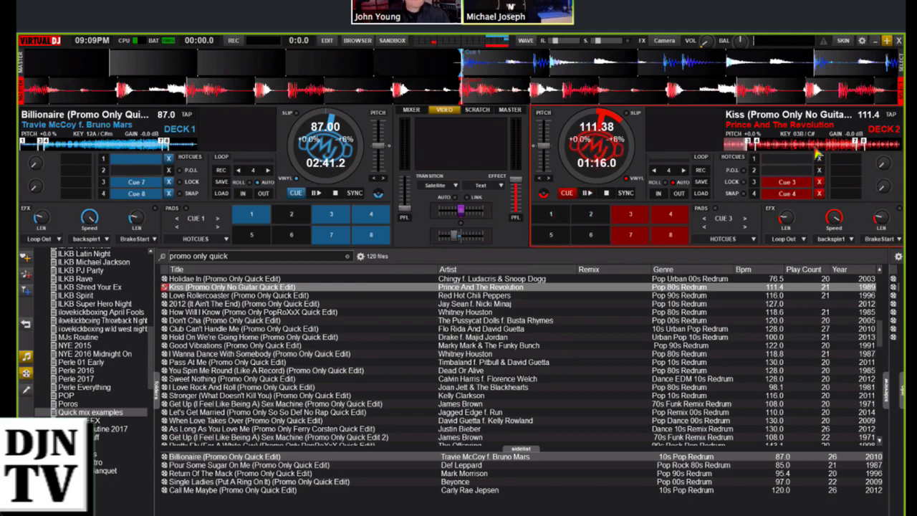
- Go back up the song list and load Pour Some Sugar On Me by Def Leppard onto deck 2
key("Up")
key("Up")
key("Up")
key("Up")
key("Up")
key("Up")
key("Up")
key("Up")
key("Up")
key("Up")
key("Up")
key("Up")
key("Up")
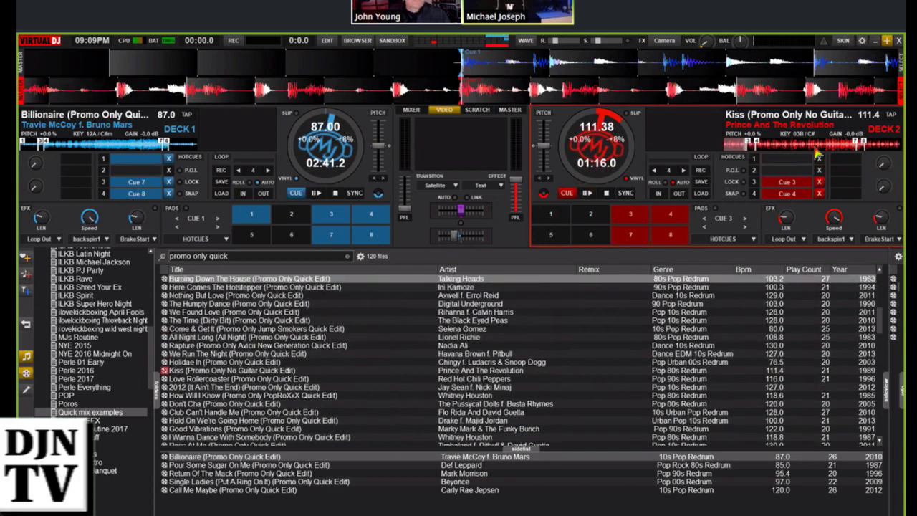
key("Down")
key("Down")
key("Down")
key("Down")
key("Up")
key("Up")
key("Up")
key("Up")
key("Up")
key("Up")
key("Up")
key("Up")
key("Up")
key("Up")
key("Up")
key("Up")
key("Up")
key("Up")
key("Up")
key("Up")
key("Up")
key("Up")
key("Up")
key("Up")
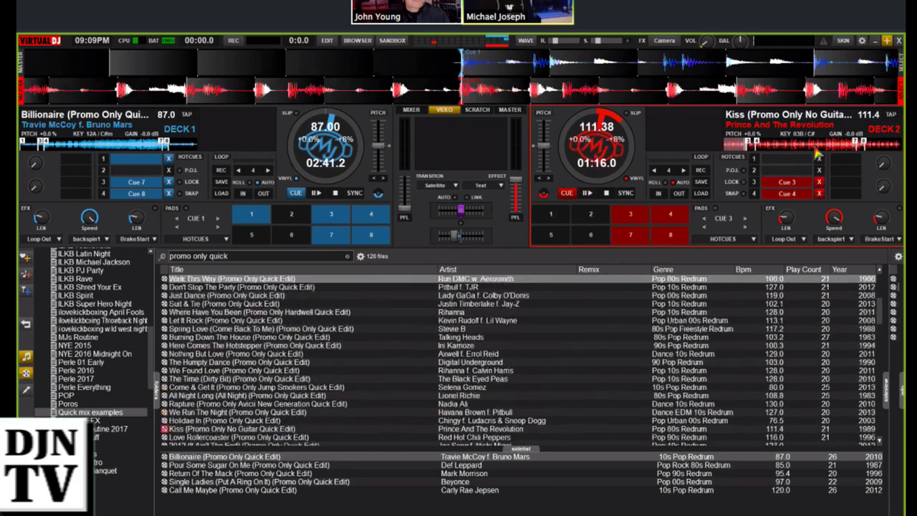
key("Down")
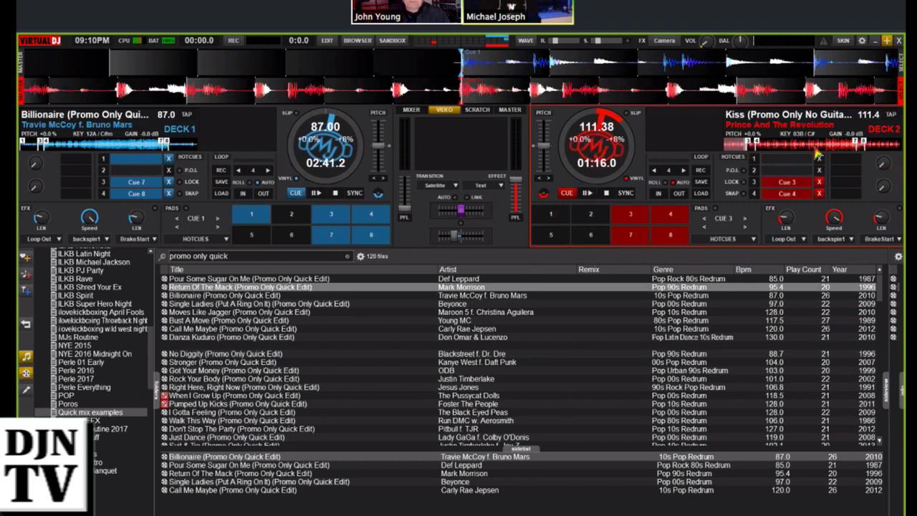
key("Up")
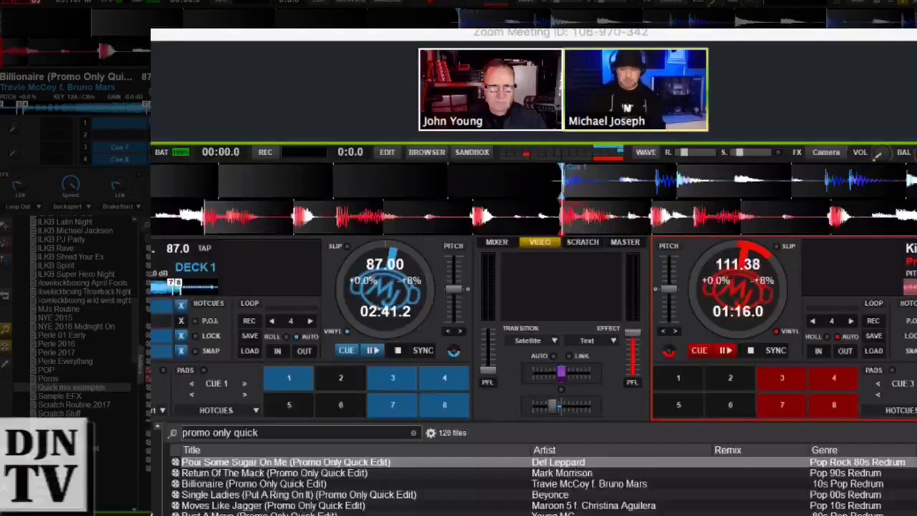
key("Return")
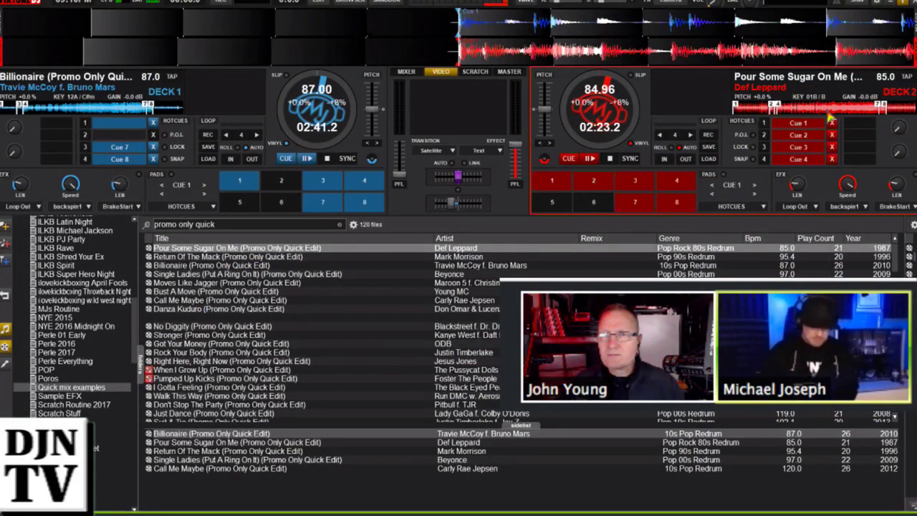
- Cue Billionaire at hot cue 7 on deck 1 and Pour Some Sugar On Me at hot cue 2 on deck 2
key("7")
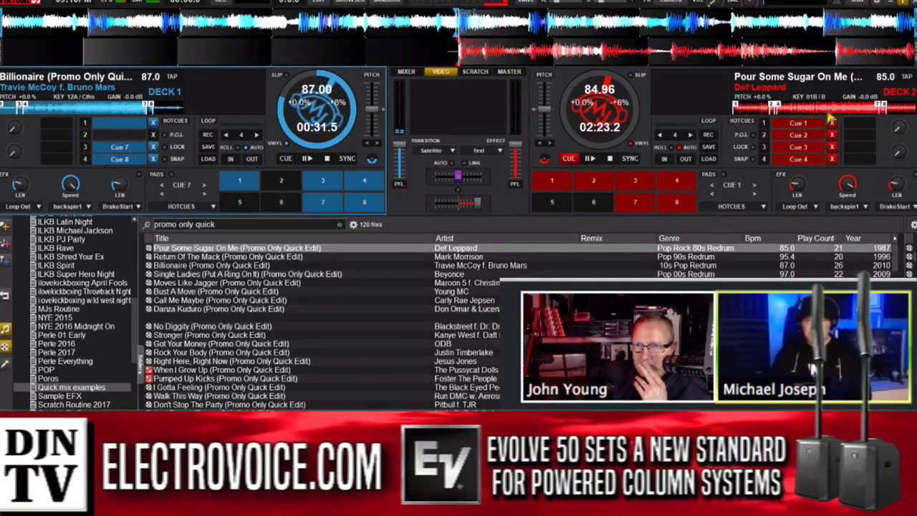
key("2")
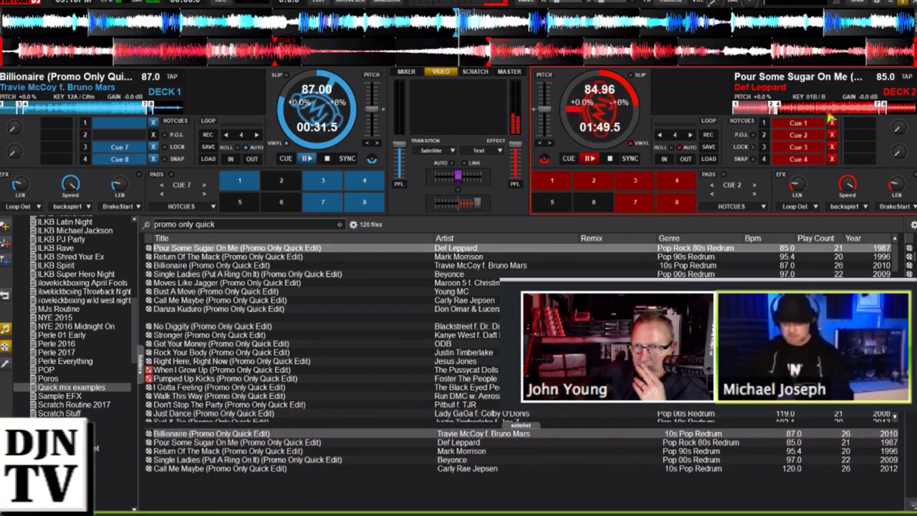
key("c")
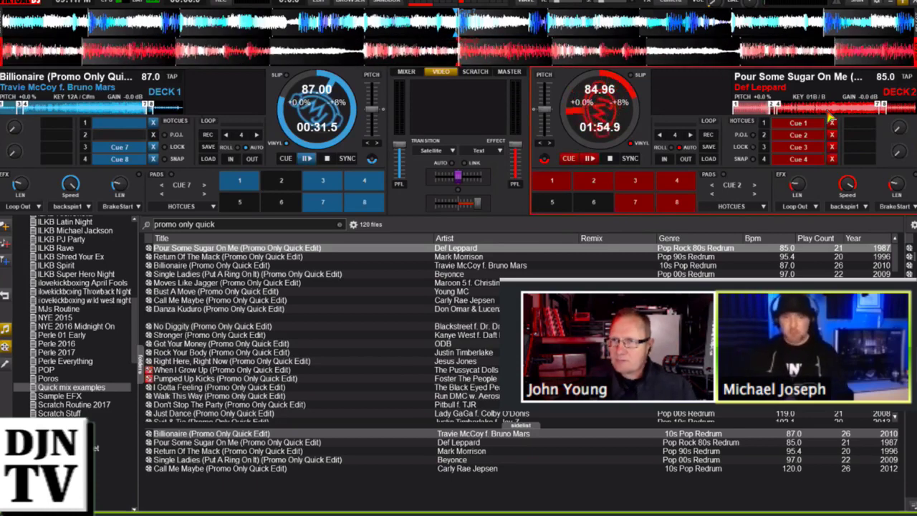
- Sync Pour Some Sugar On Me to Billionaire's tempo and play the transition from deck 1 into deck 2
key("s")
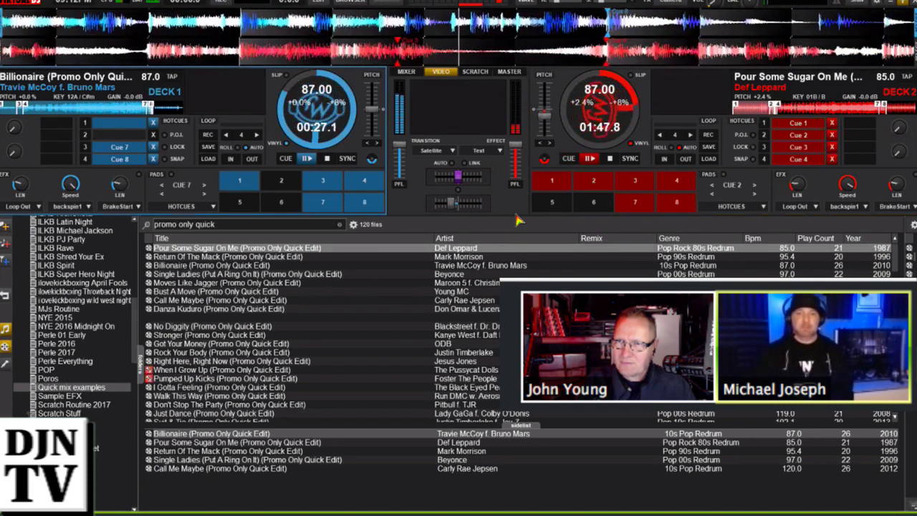
key("space")
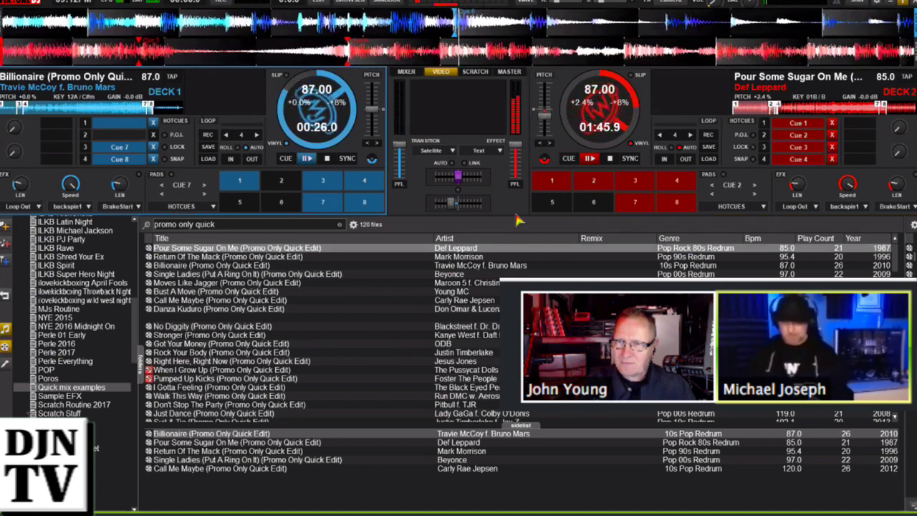
key("space")
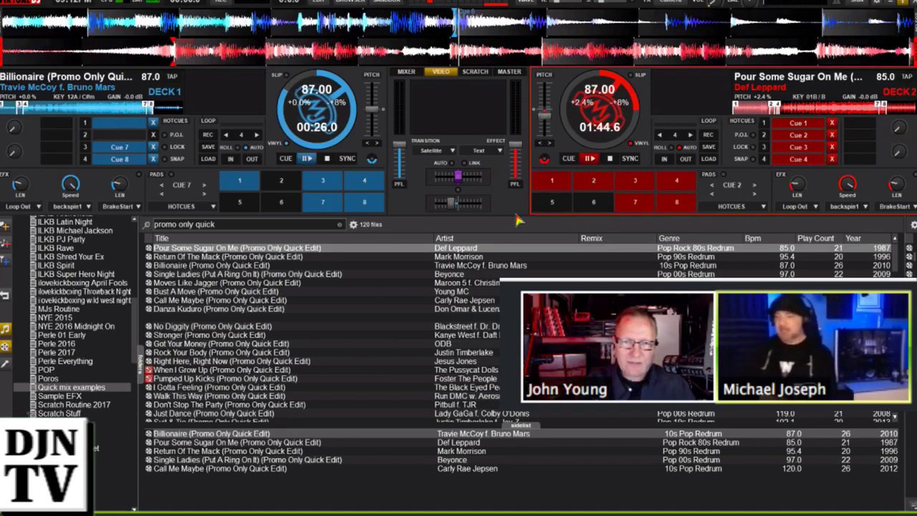
key("space")
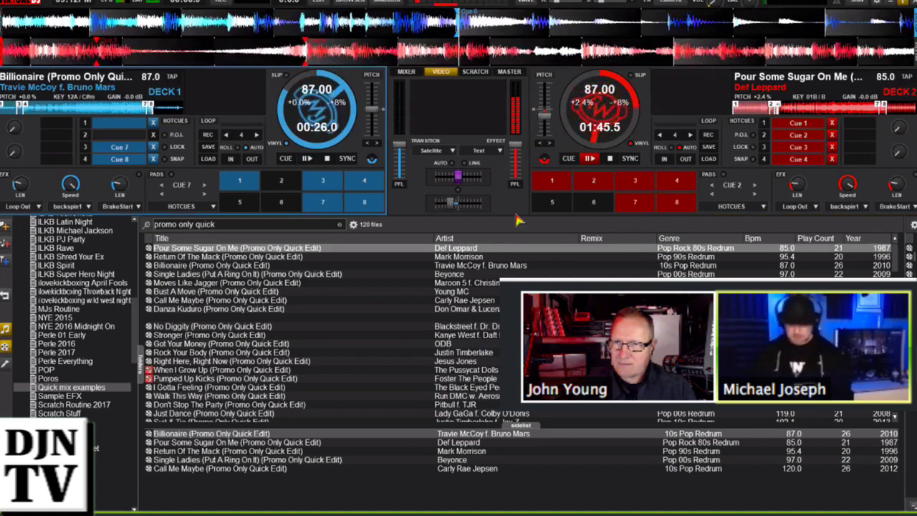
key("space")
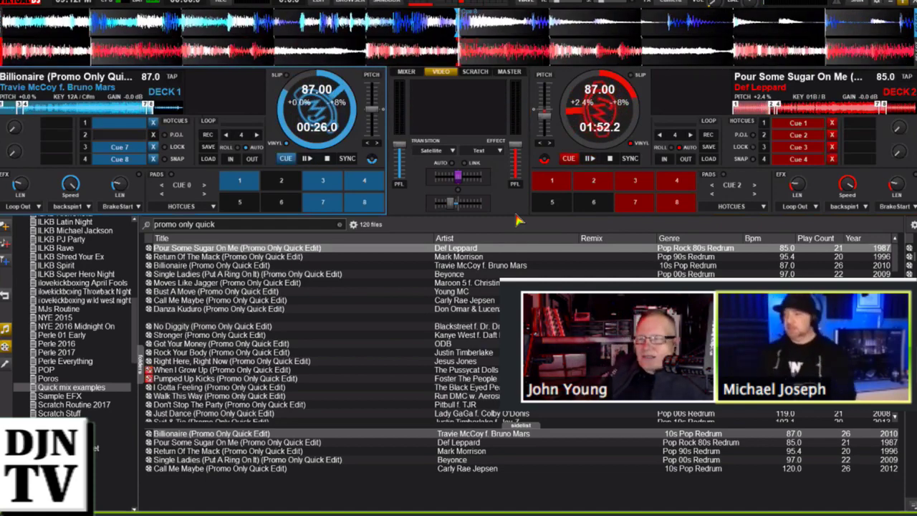
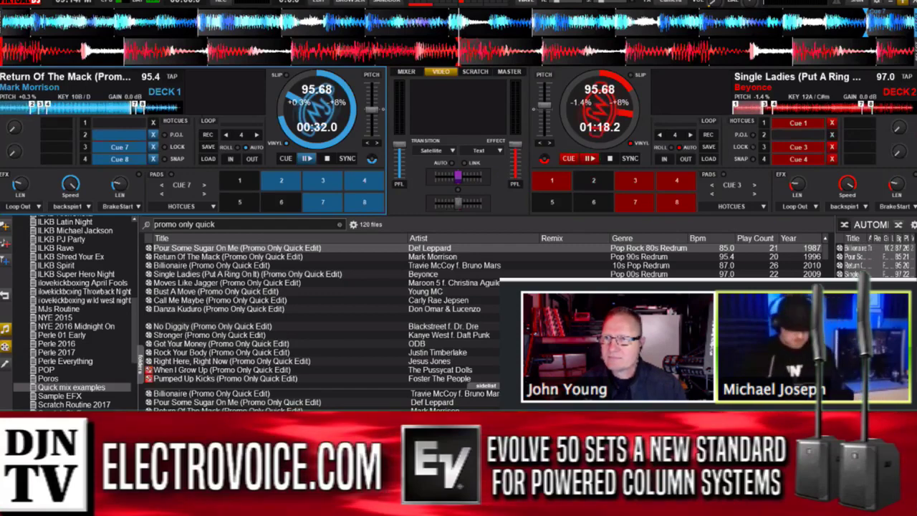
- Replace Return Of The Mack on deck 1 with Bust A Move, and select Call Me Maybe in the sidelist
key("space")
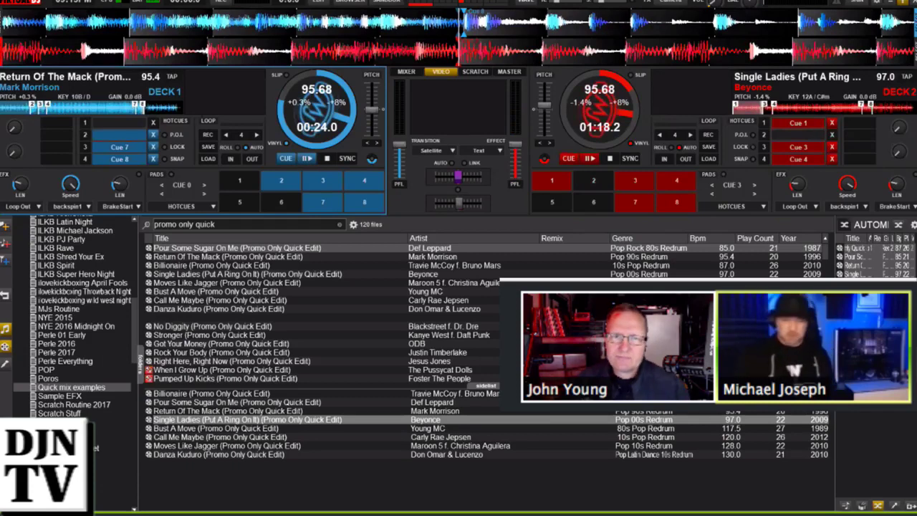
left_click(215, 427)
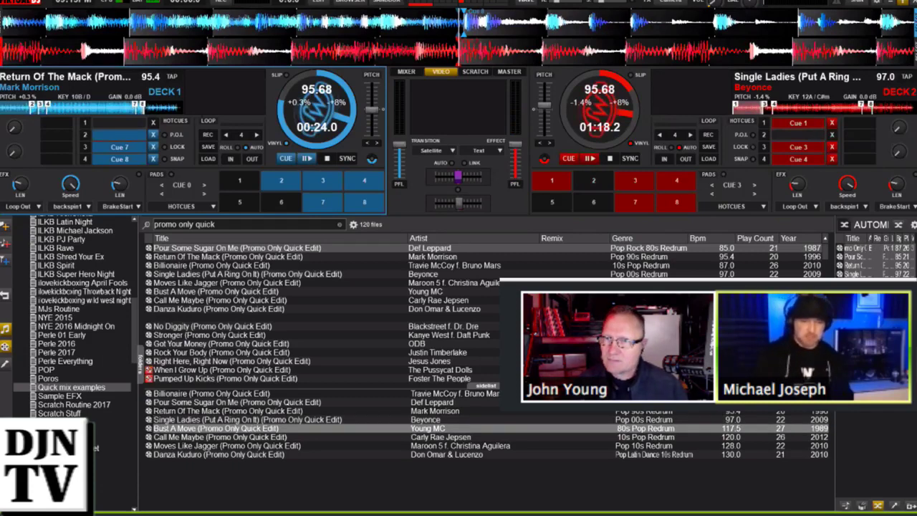
key("Return")
left_click(215, 437)
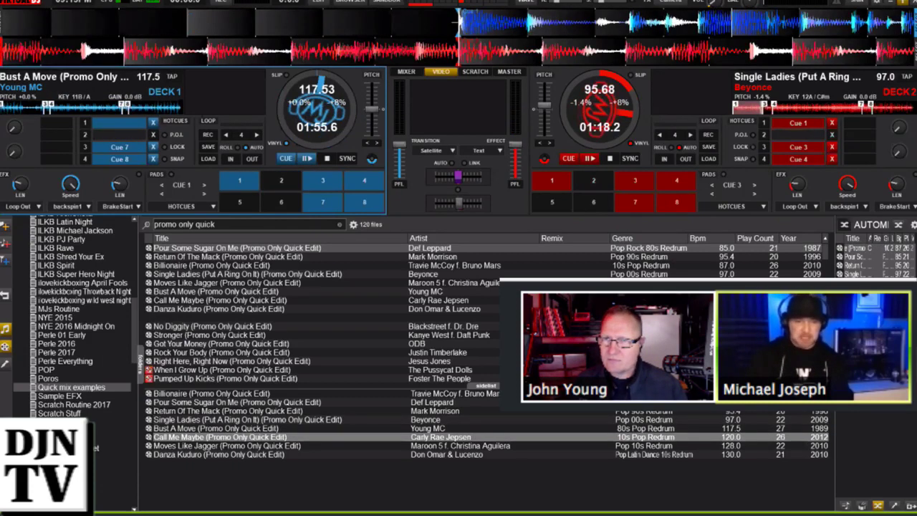
- Load Call Me Maybe onto deck 2, match it to Bust A Move's tempo, and audition hot cue 3 on both decks
key("ctrl+Right")
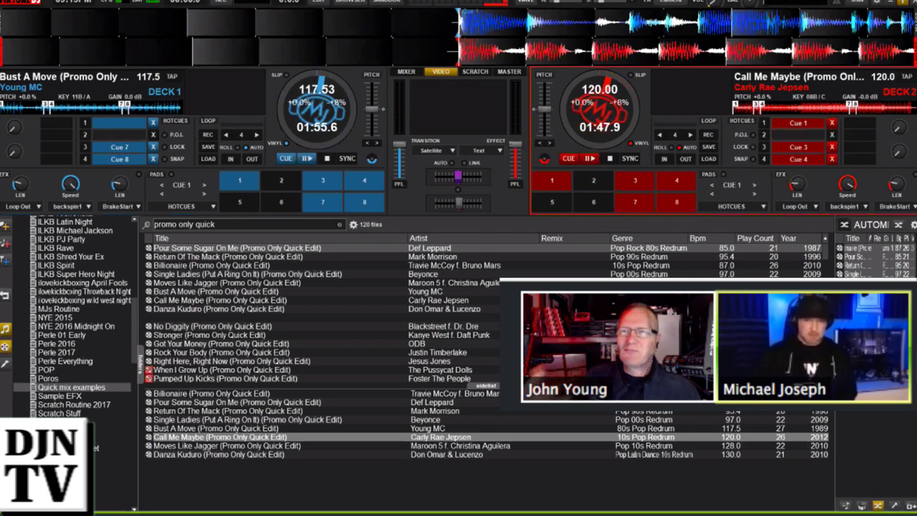
key("3")
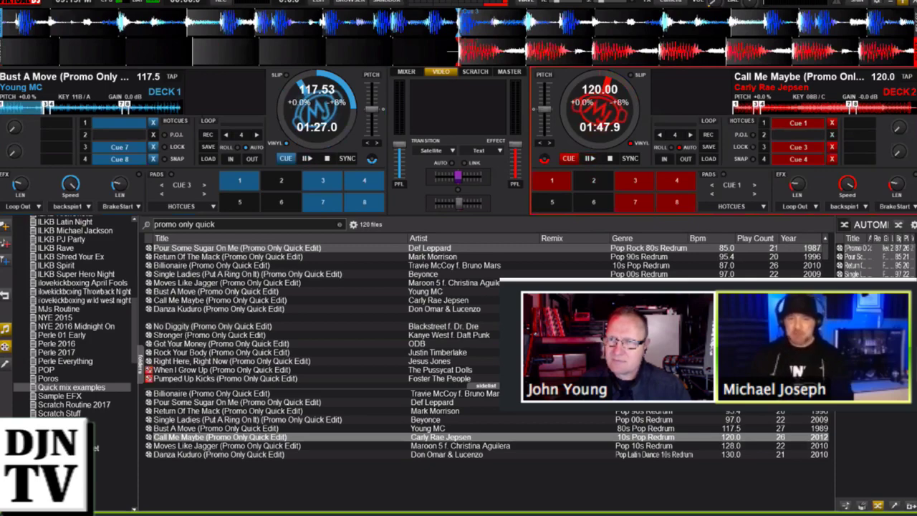
key("space")
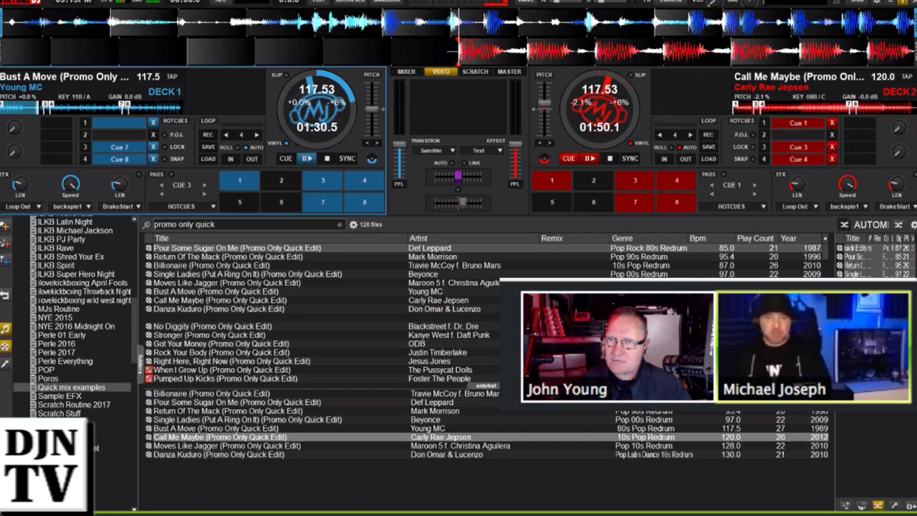
key("3")
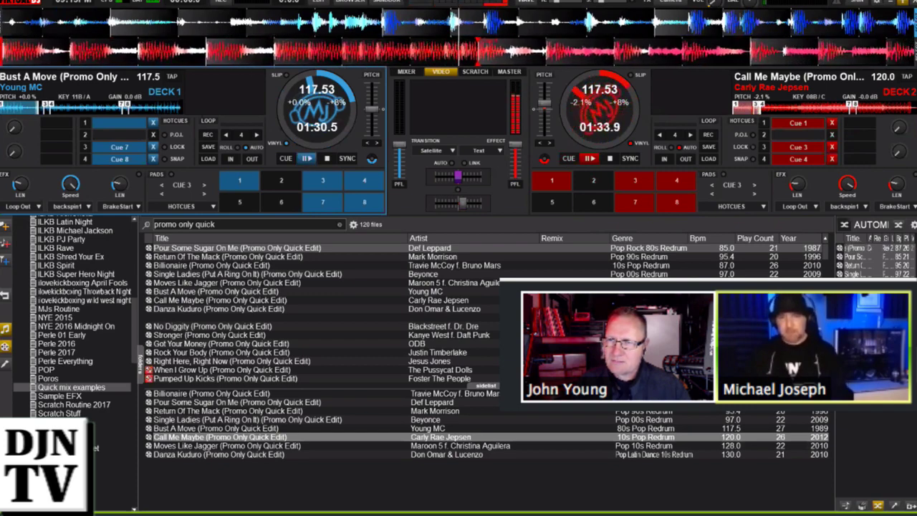
- Play Bust A Move from hot cue 7 with Call Me Maybe waiting at hot cue 3, and stop playback
key("space")
key("7")
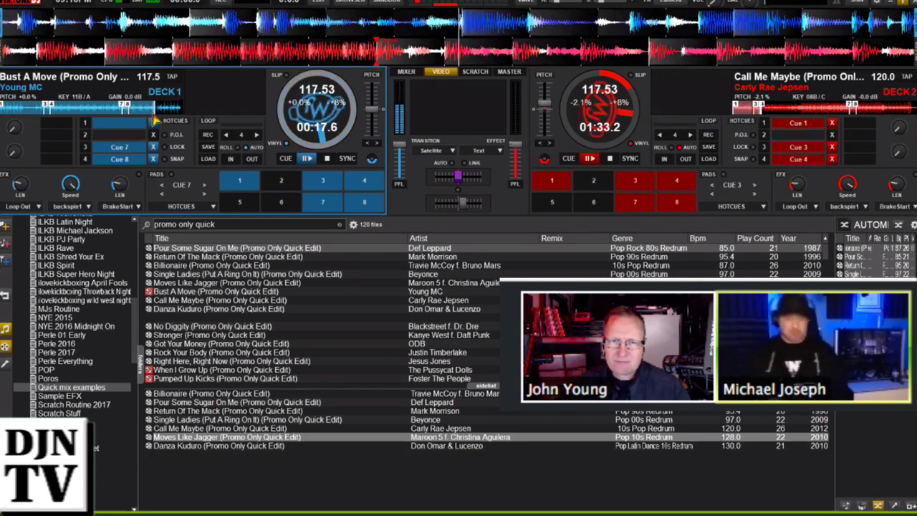
key("7")
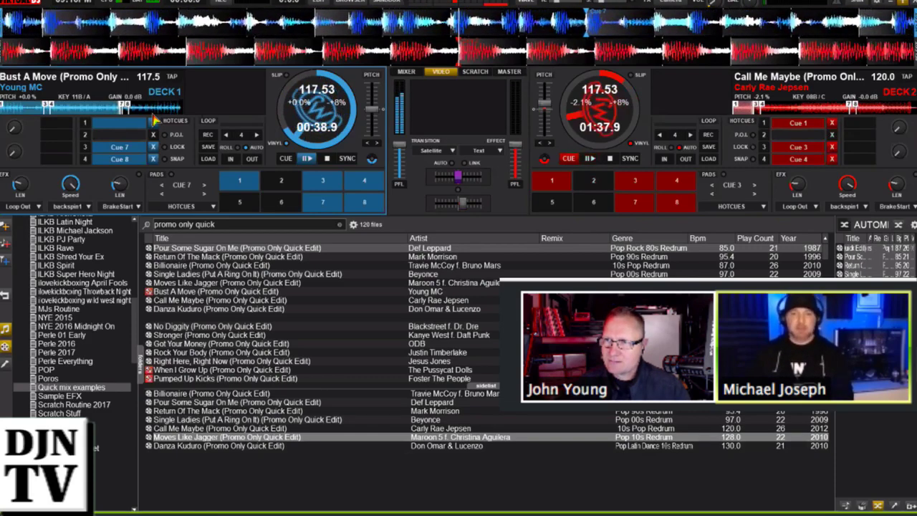
key("space")
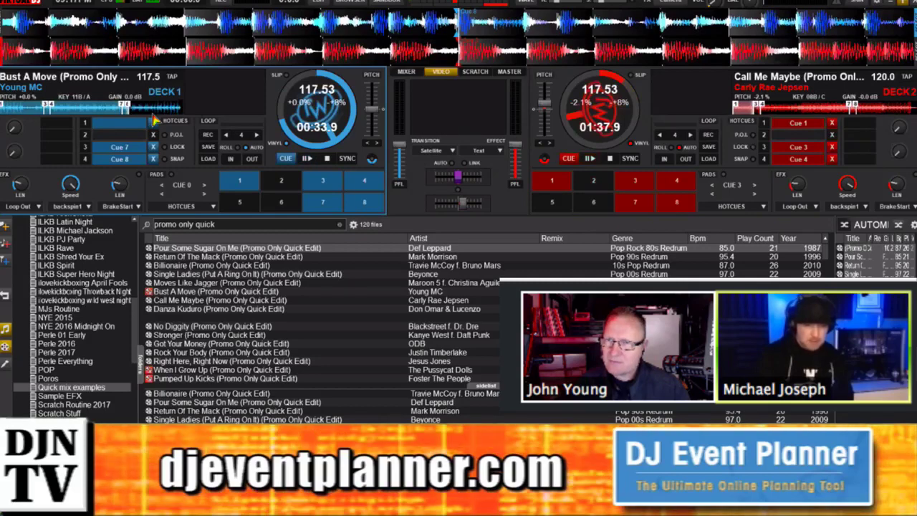
- Load Moves Like Jagger onto deck 1 and Danza Kuduro onto deck 2
key("Return")
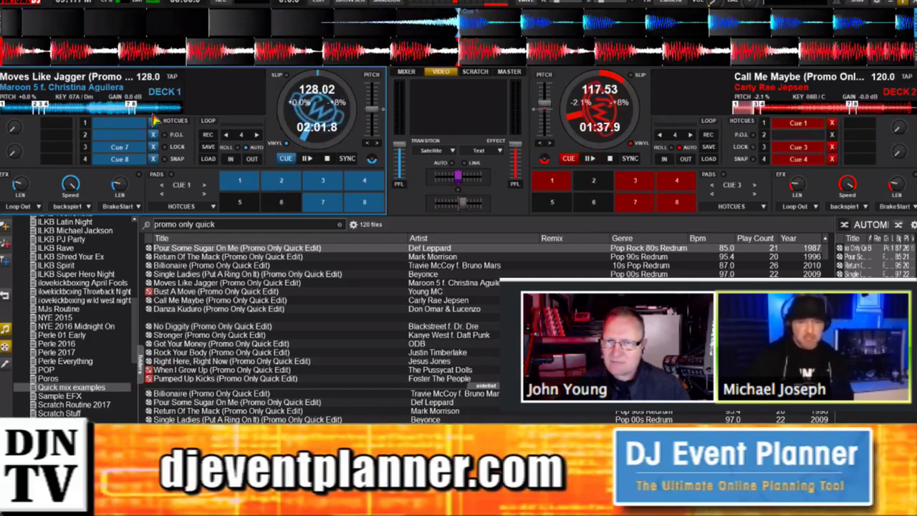
key("Return")
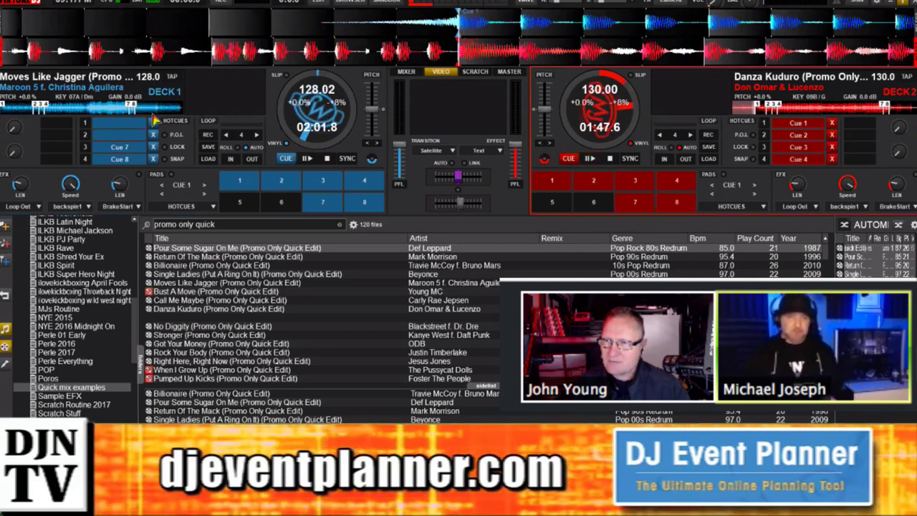
- Cue Moves Like Jagger at hot cue 7 and Danza Kuduro at hot cue 3, syncing Danza Kuduro to deck 1's tempo
key("7")
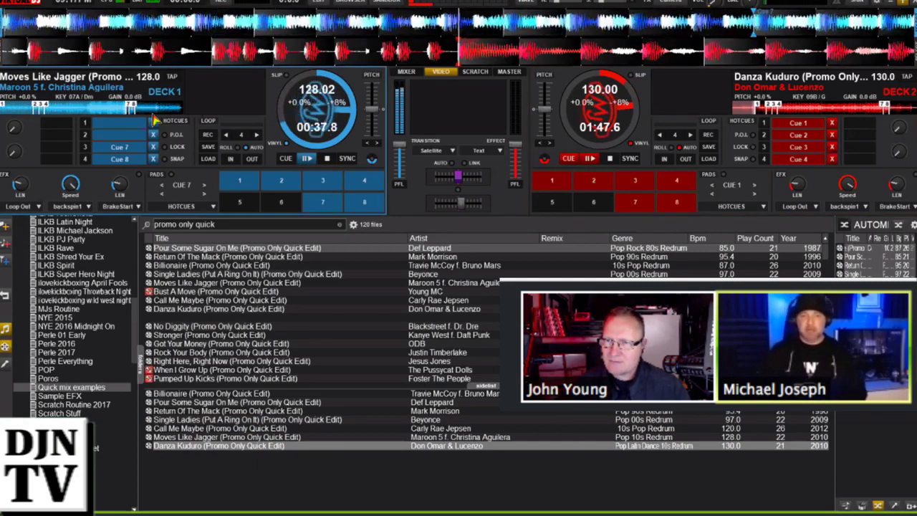
key("3")
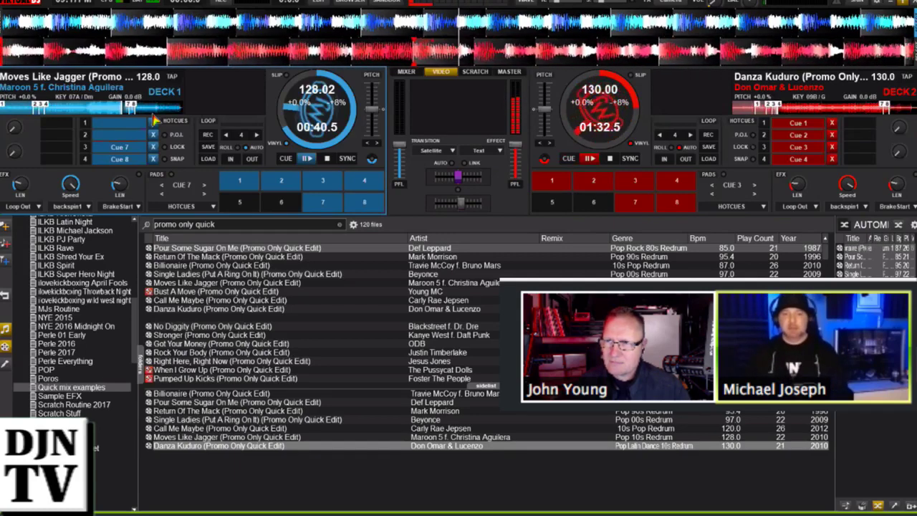
key("3")
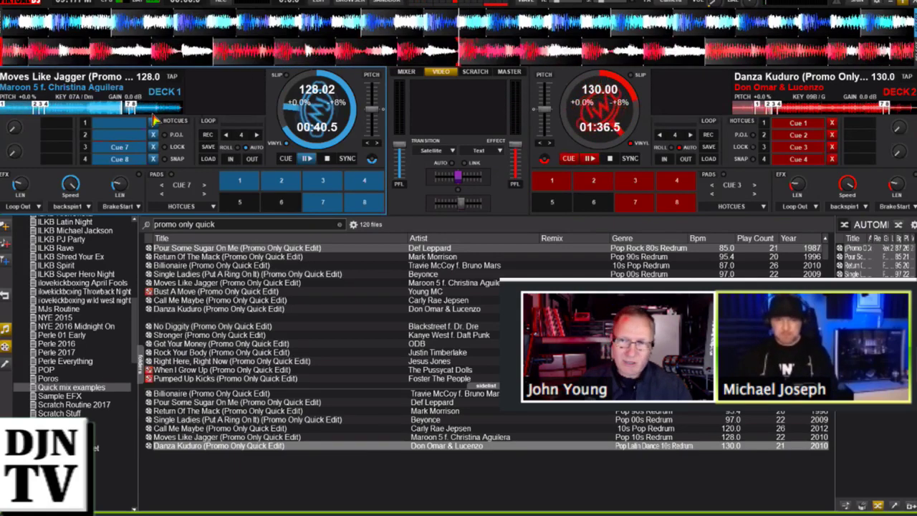
key("3")
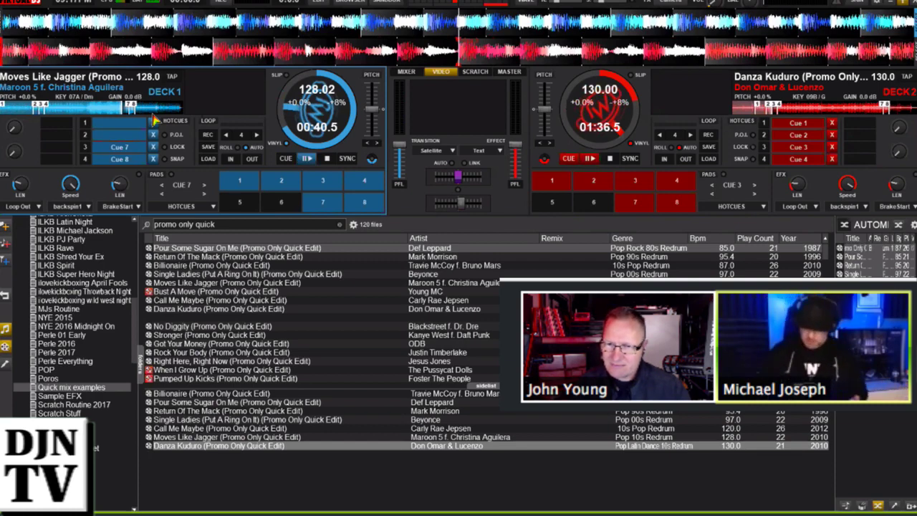
key("Return")
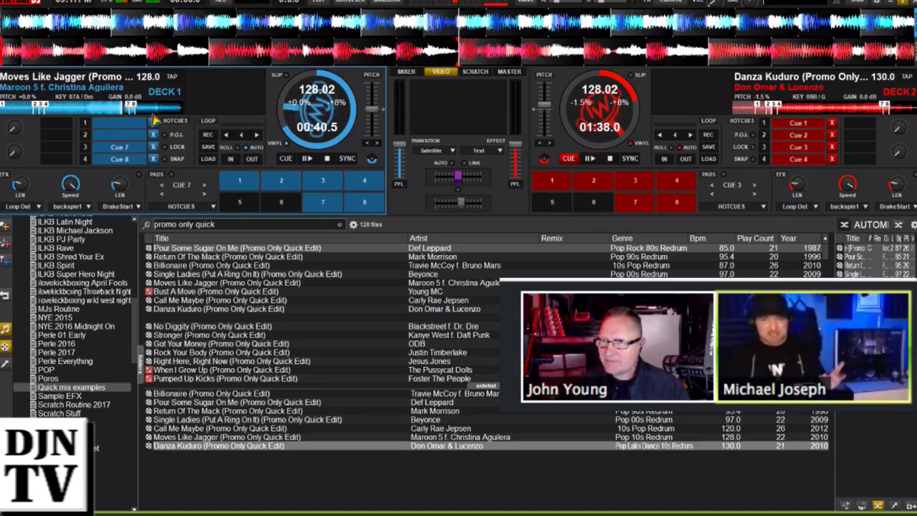
- Play the transition from Moves Like Jagger into Danza Kuduro at hot cue 3, and stop both decks
key("space")
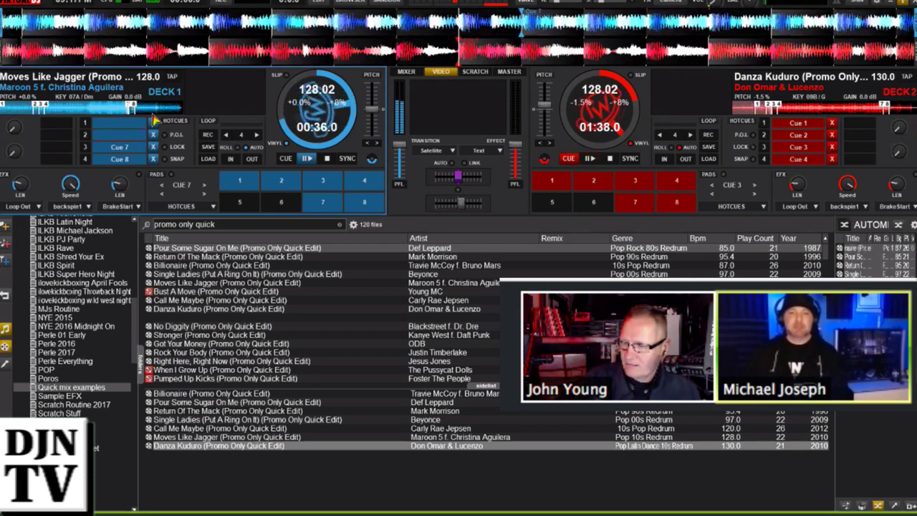
key("space")
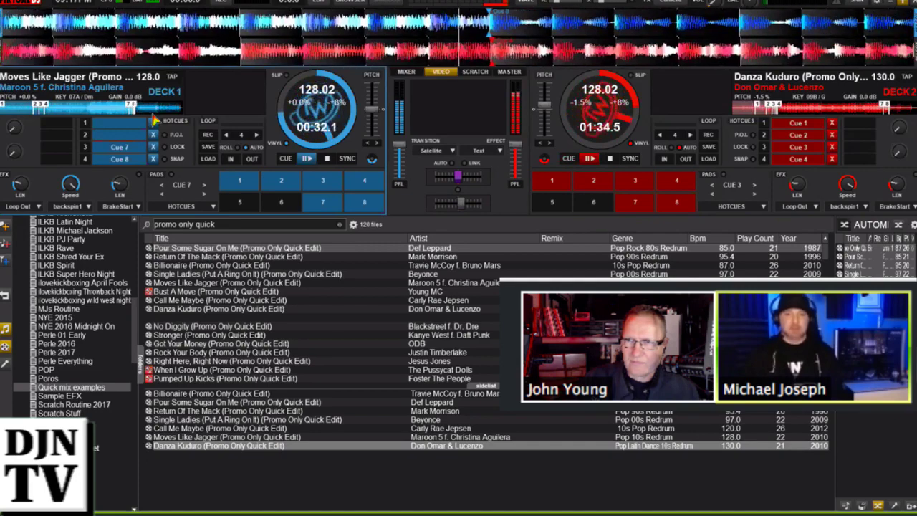
key("space")
key("space")
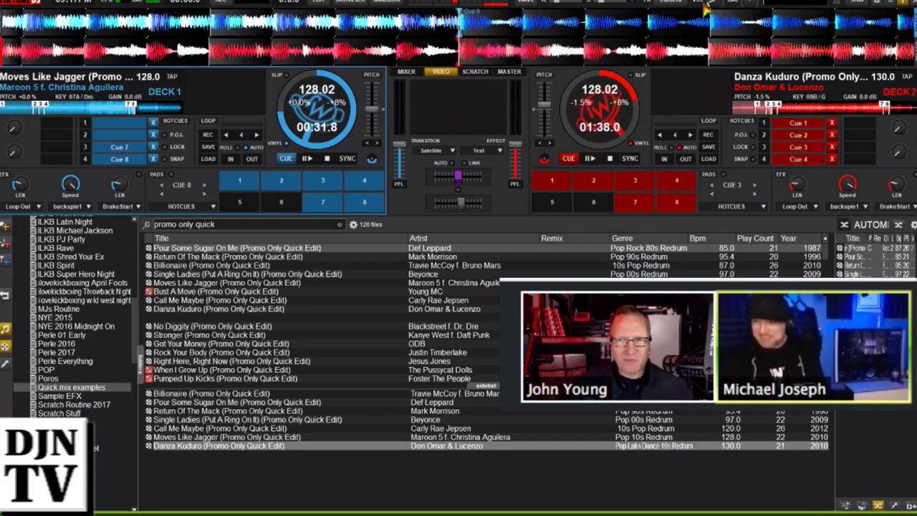
- Audition Danza Kuduro from hot cue 3 and replay its transition from Moves Like Jagger's hot cue 7, stopping both decks at the end
key("space")
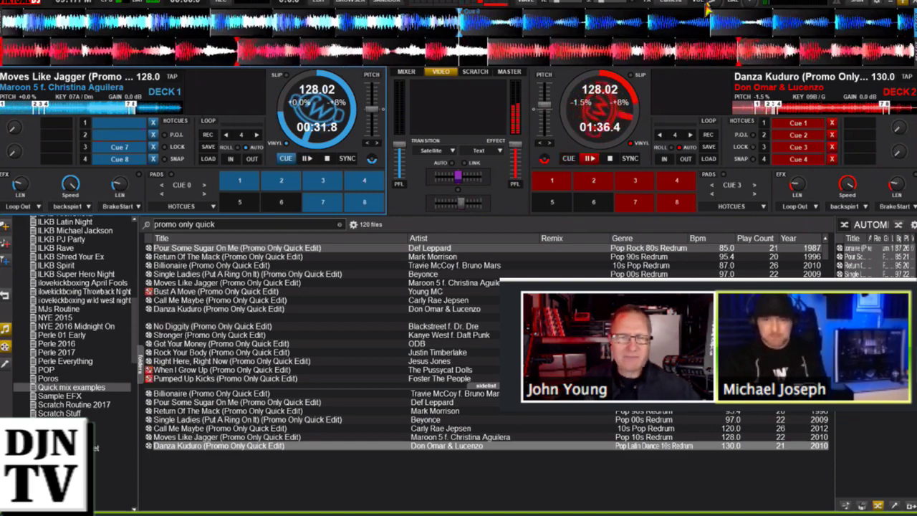
key("space")
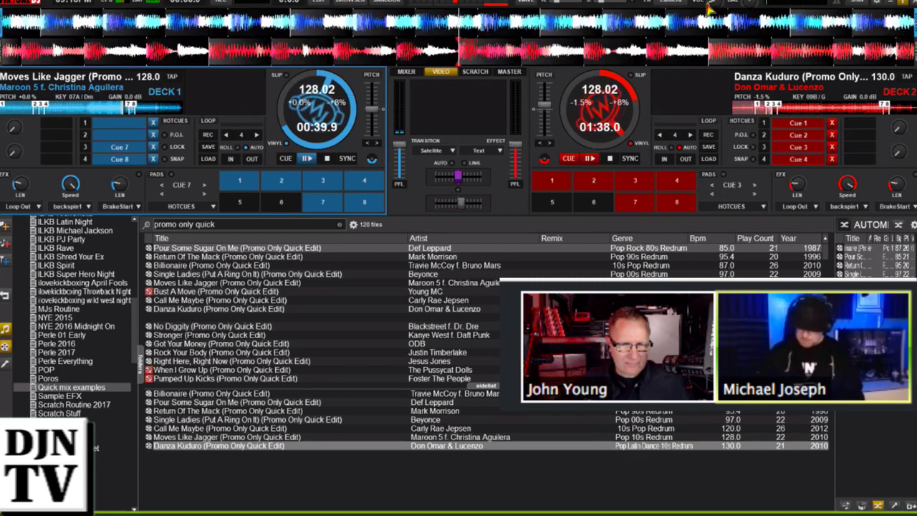
key("2")
key("c")
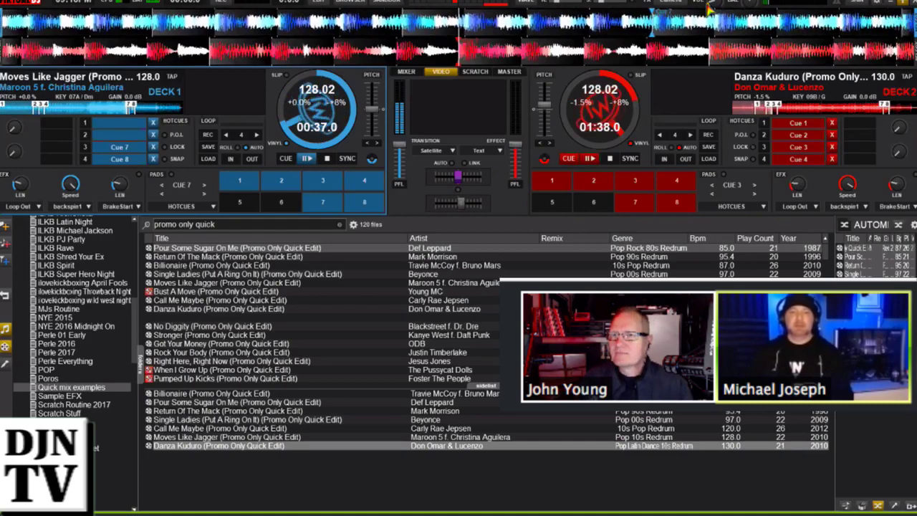
key("space")
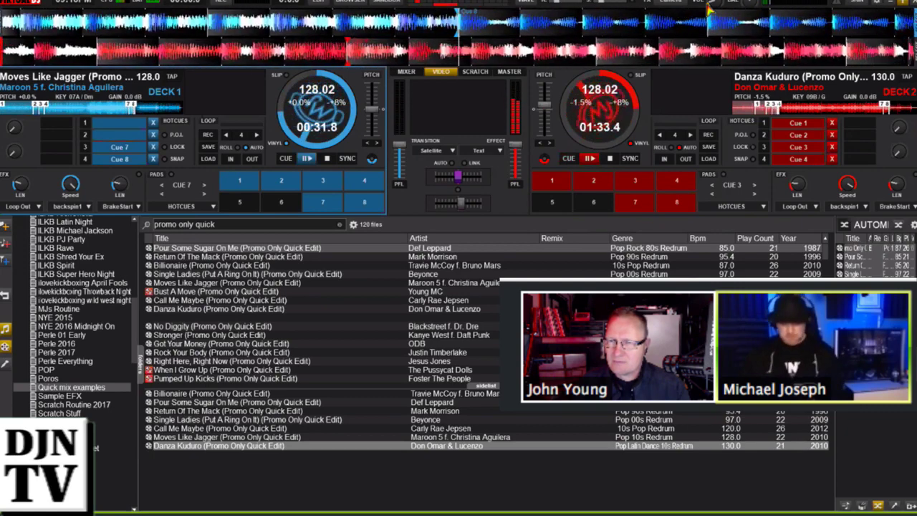
key("space")
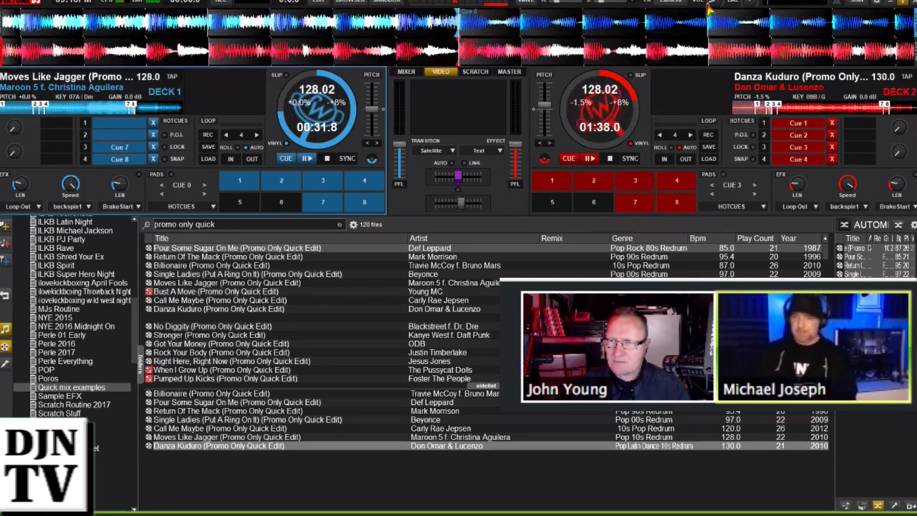
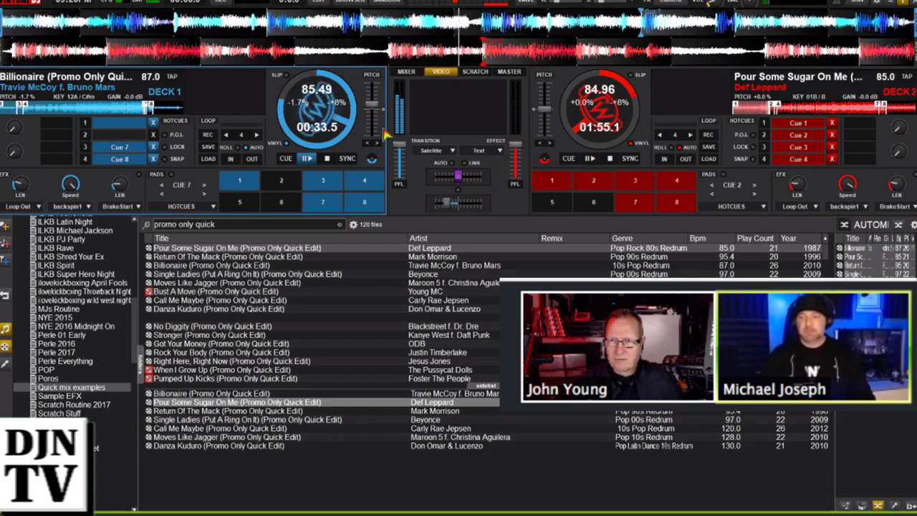
- Demonstrate the Loop Out effect on Billionaire while it plays from hot cue 7 on deck 1
key("l")
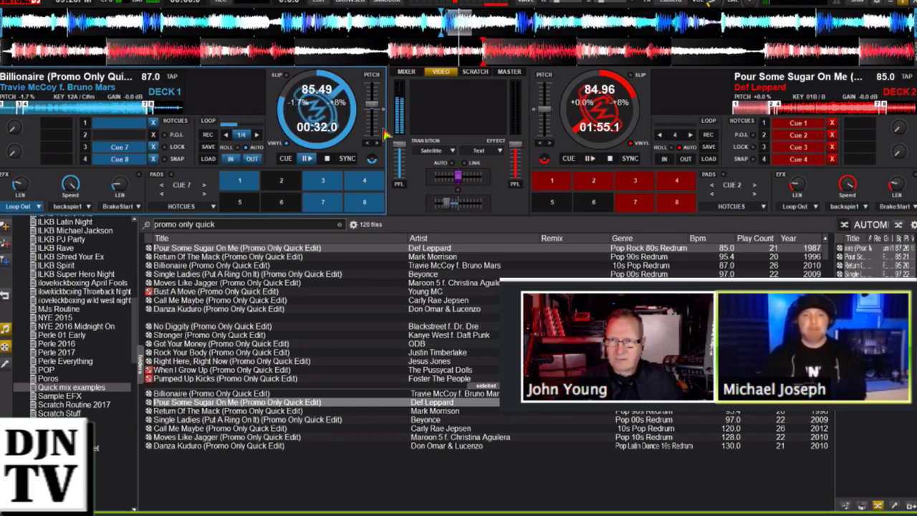
key("l")
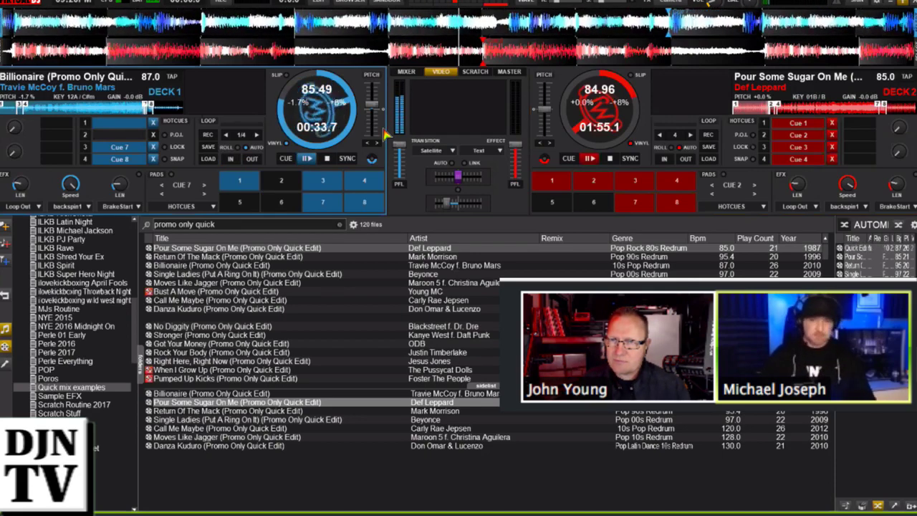
key("l")
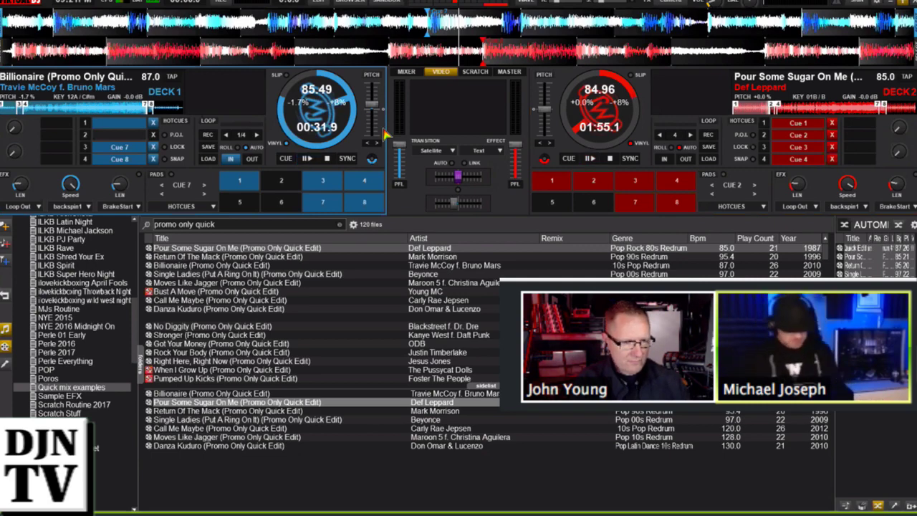
- Play Billionaire into the tempo-matched Pour Some Sugar On Me, taking deck 1 out with the backspin effect
key("space")
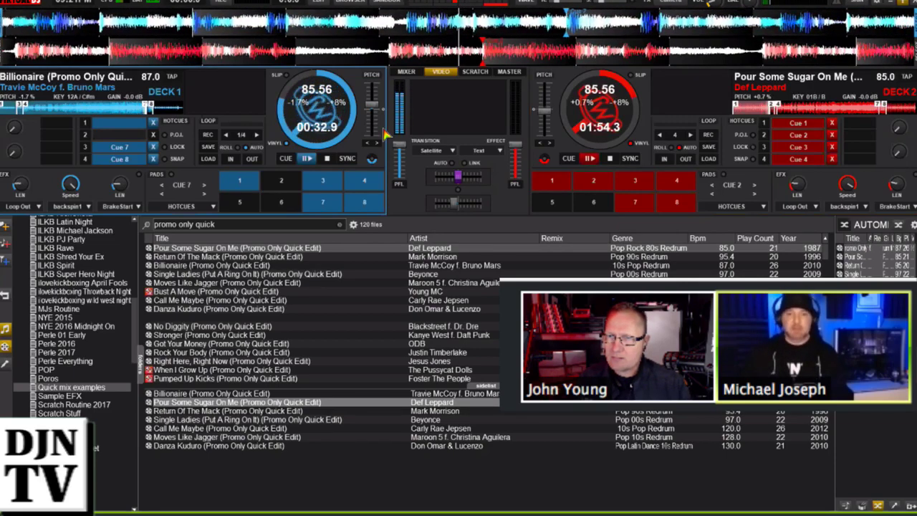
key("space")
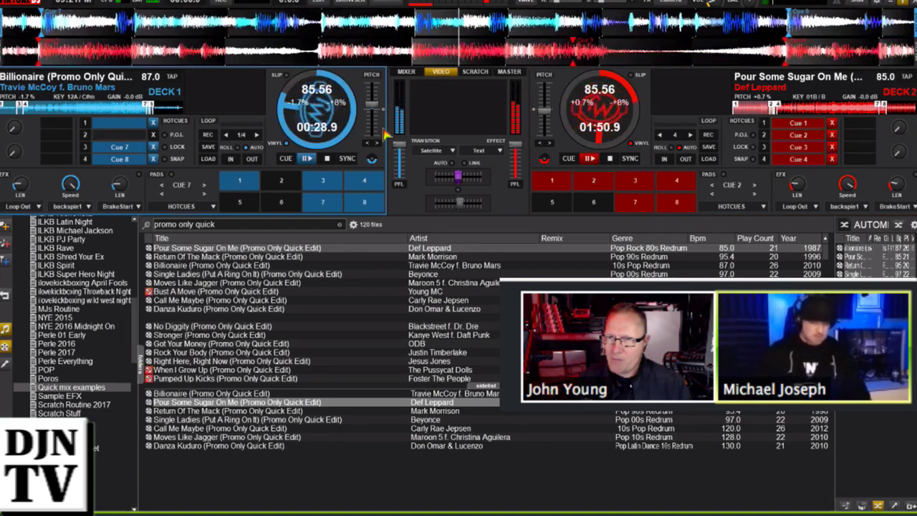
key("2")
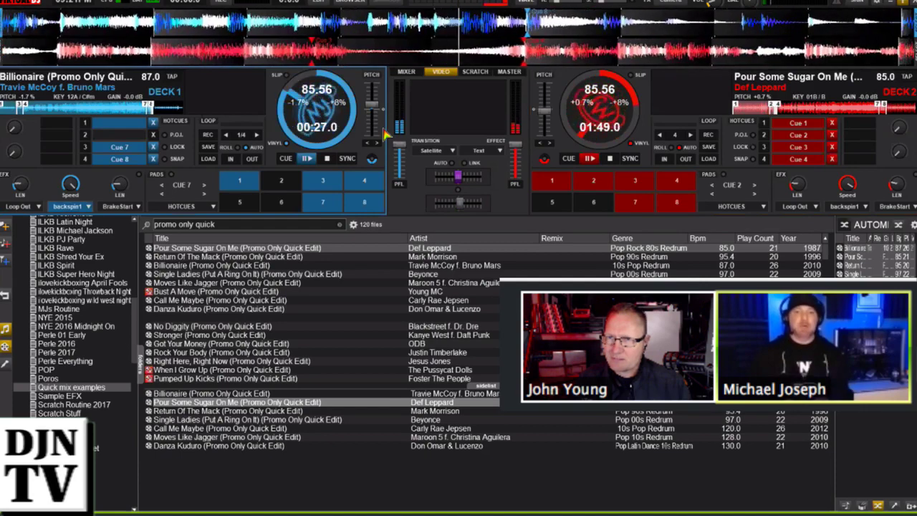
- Play Billionaire on deck 1, bring in Pour Some Sugar On Me from hot cue 2, and stop both decks
key("space")
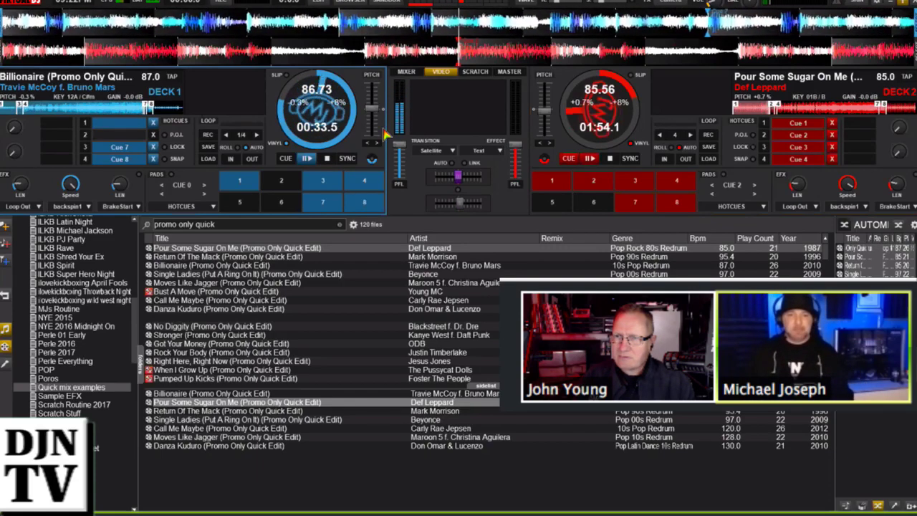
key("space")
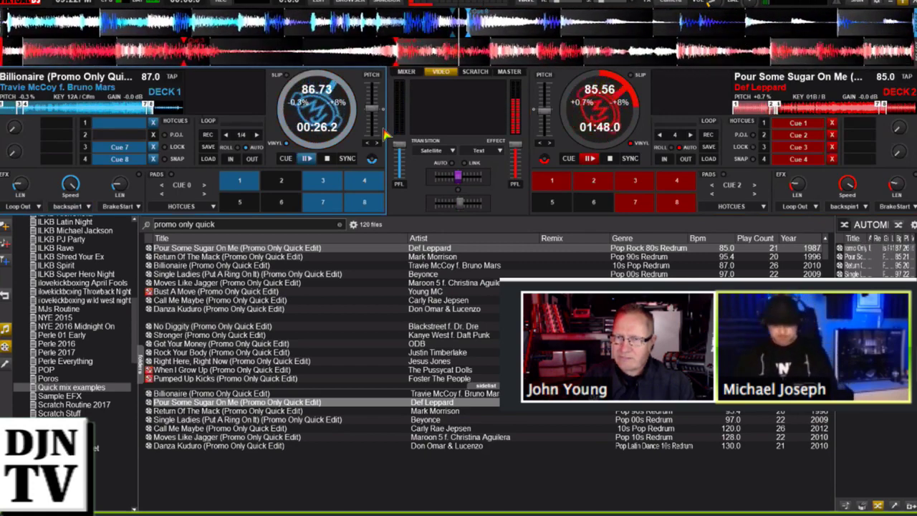
key("space")
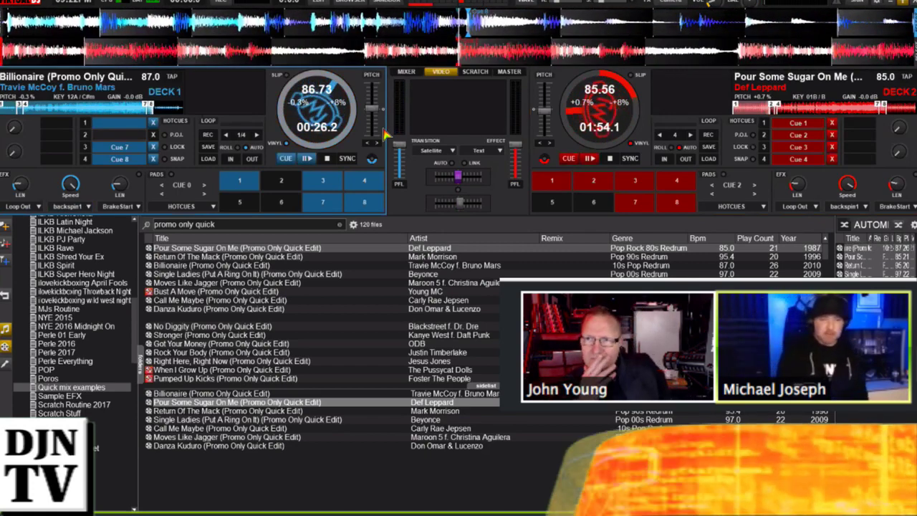
- Load Return Of The Mack onto deck 1 and Single Ladies onto deck 2, and play deck 1 from hot cue 7
key("Down")
key("Return")
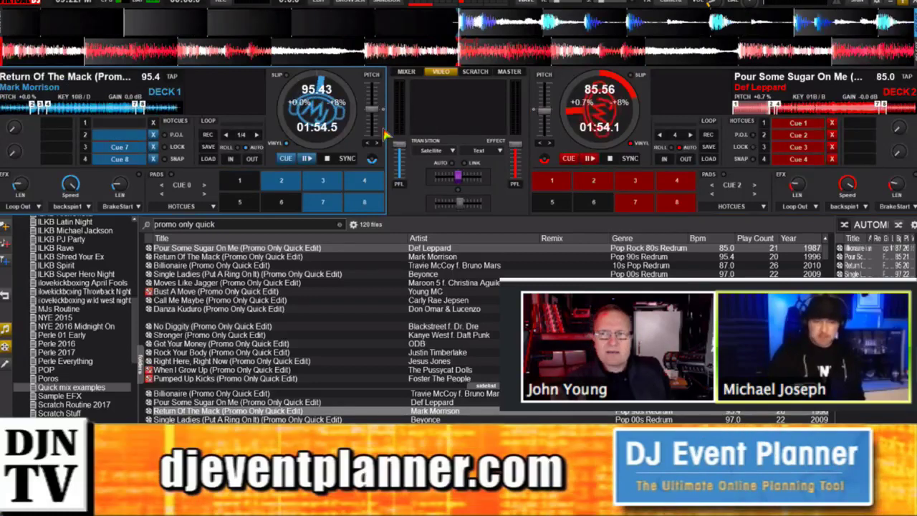
key("Down")
key("Right")
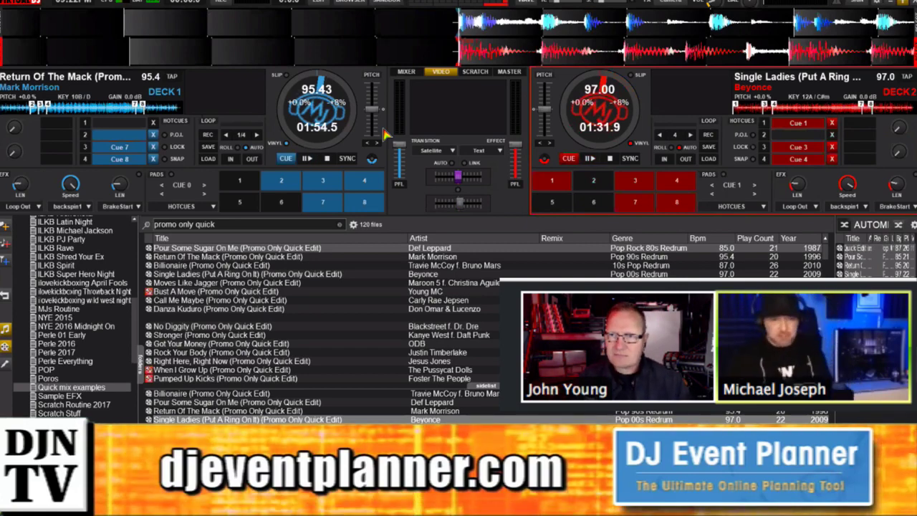
key("7")
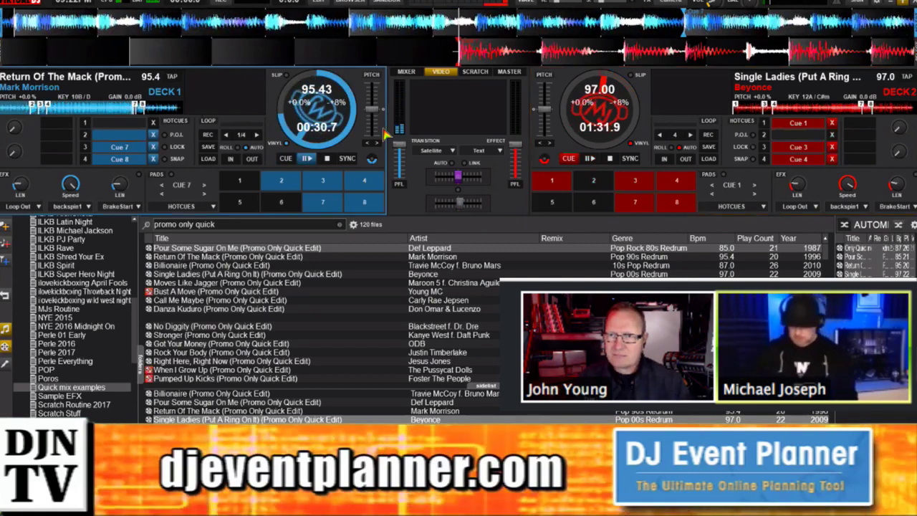
- Blend Single Ladies from hot cue 3 into Return Of The Mack, and repeat the mix with the mixer controls displayed
key("3")
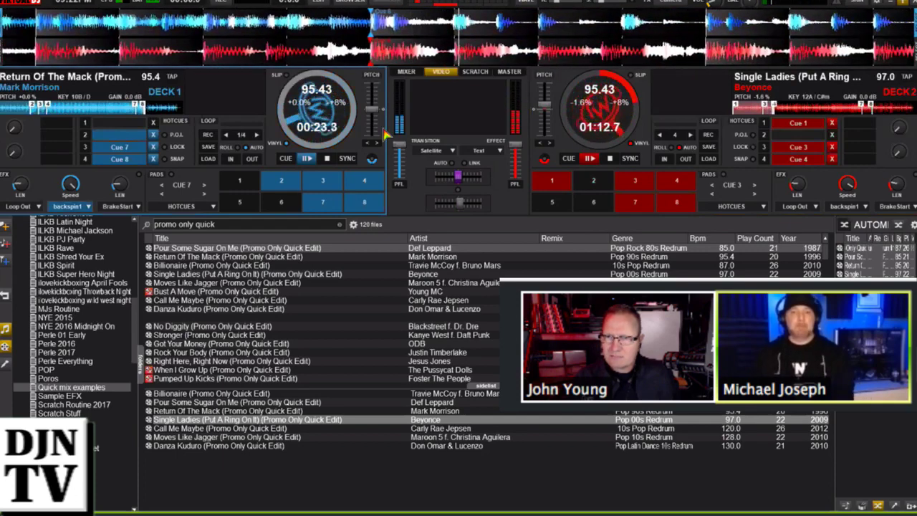
key("space")
key("space")
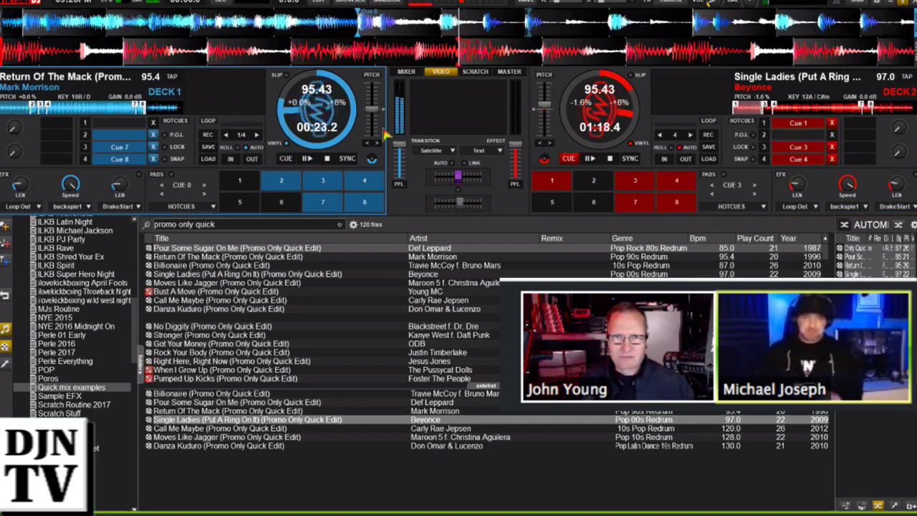
key("space")
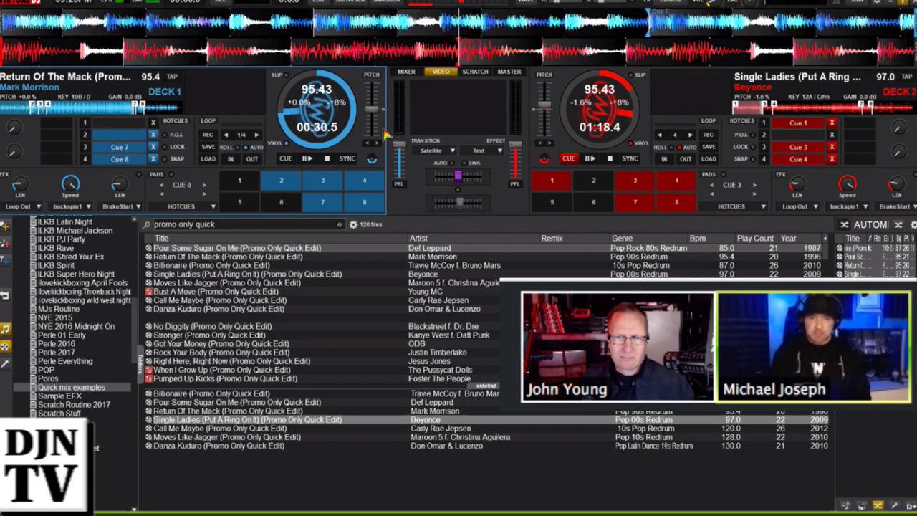
left_click(413, 74)
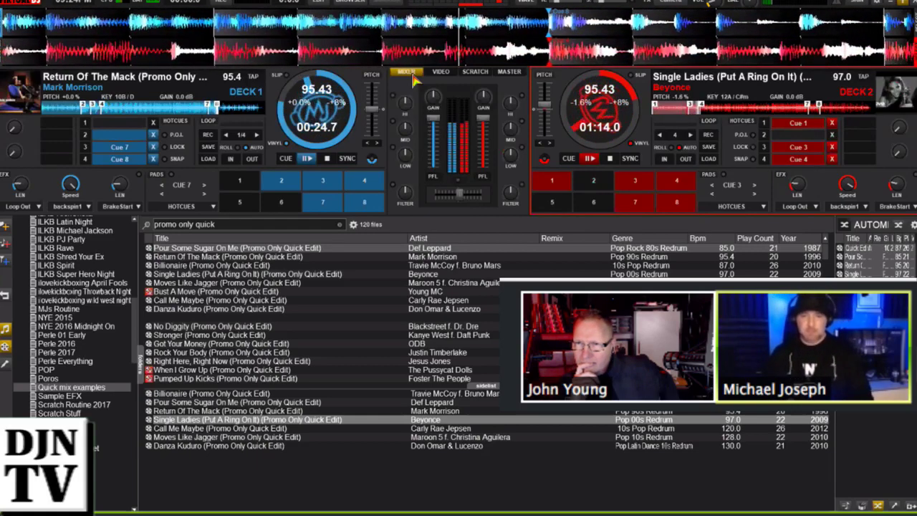
key("space")
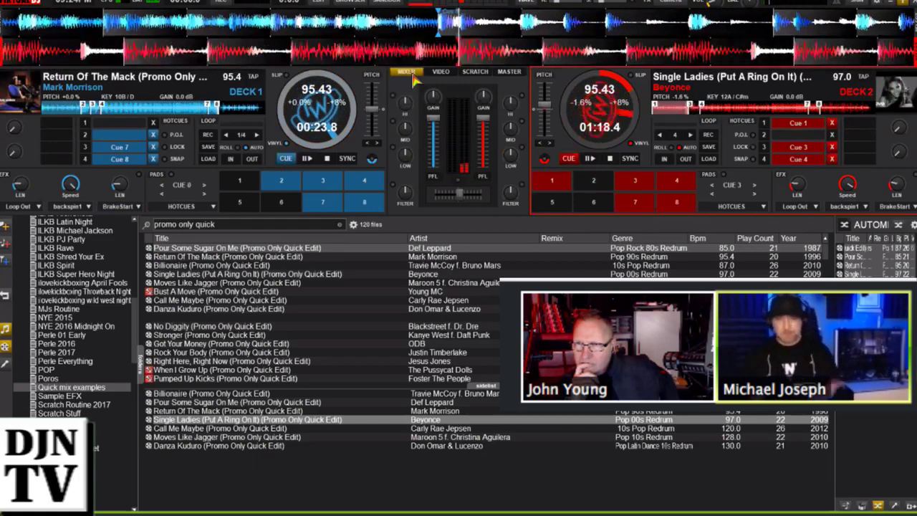
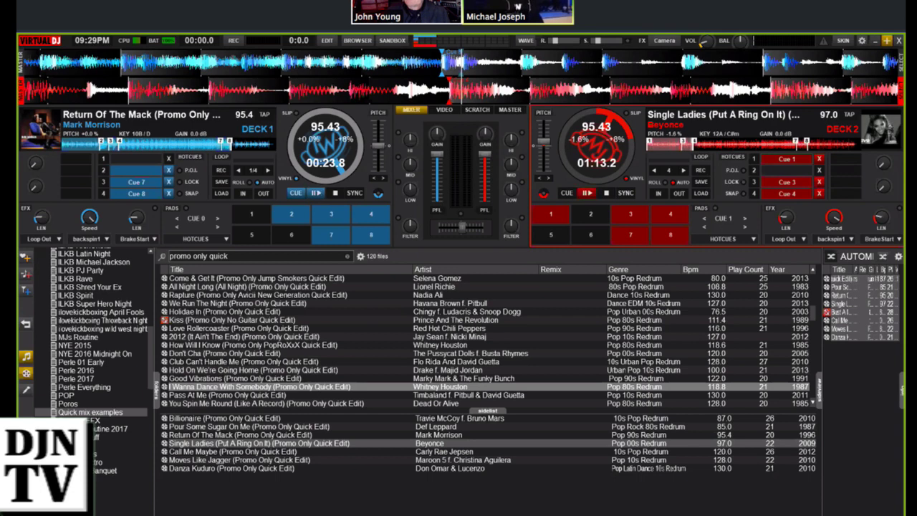
- Load I Wanna Dance With Somebody onto deck 1, play it from hot cue 2, and pause it at hot cue 3
scroll(487, 341, "down", 1)
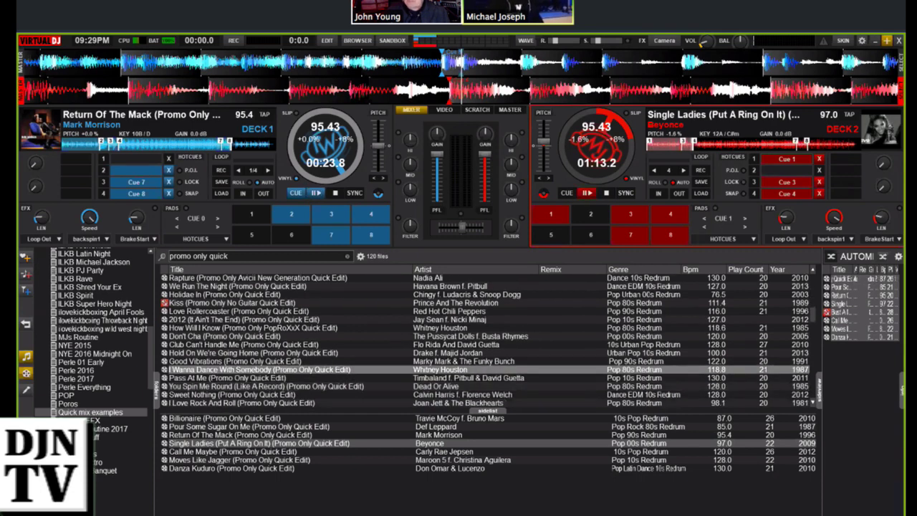
key("shift+Left")
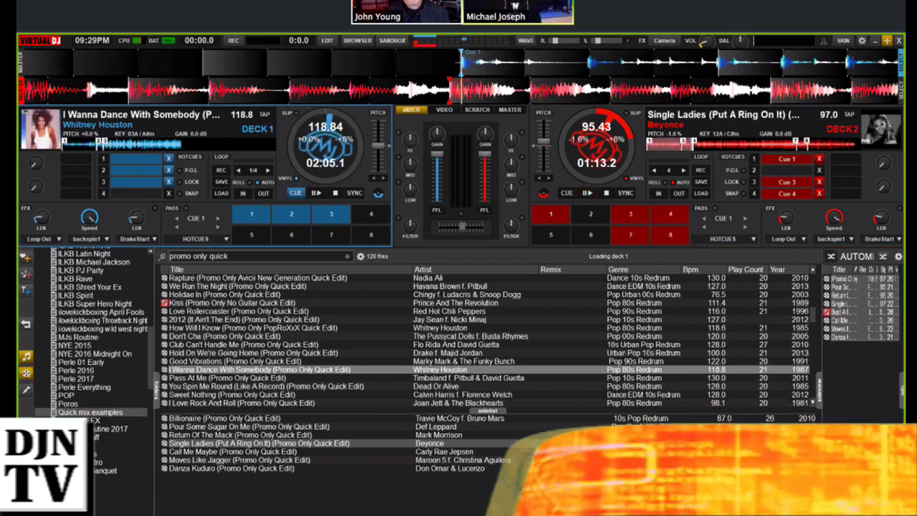
key("2")
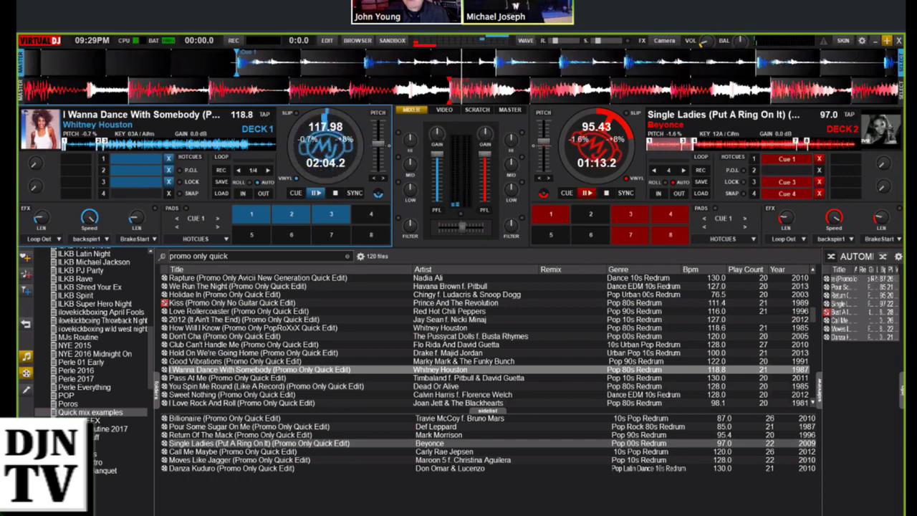
key("2")
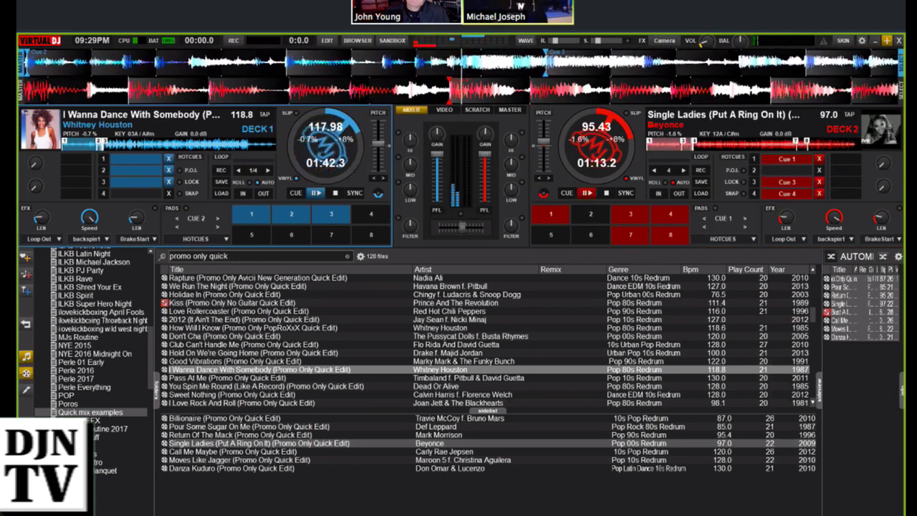
left_click(635, 354)
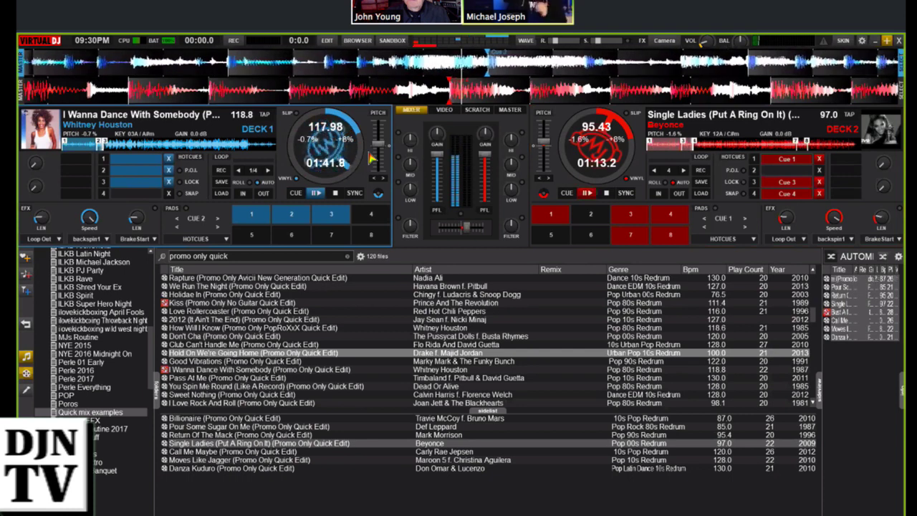
key("space")
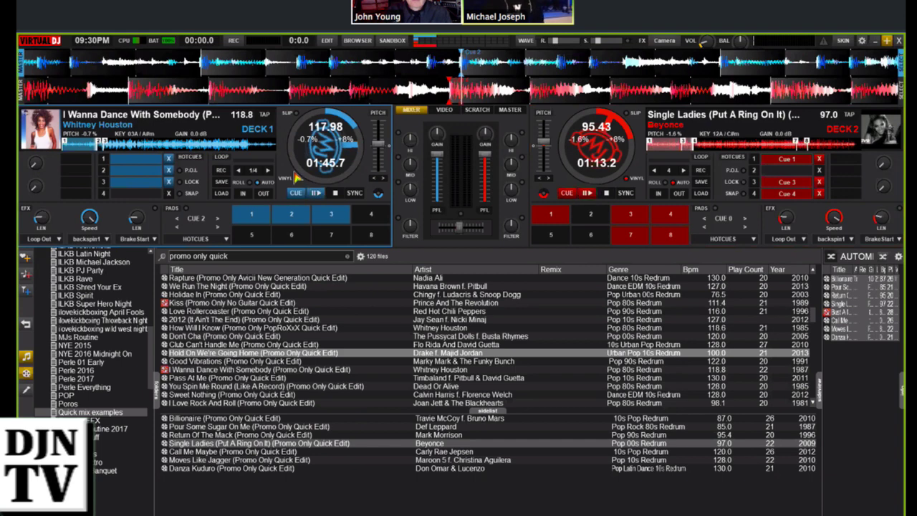
key("space")
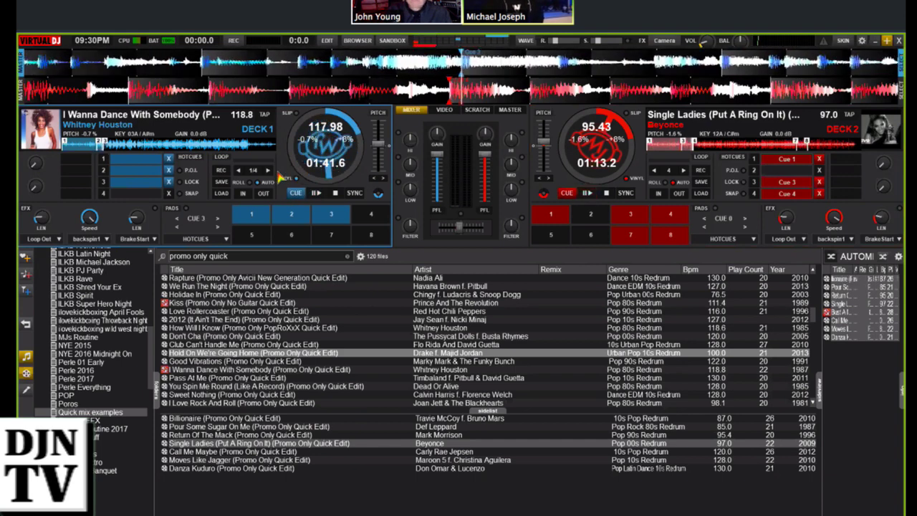
- Try setting hot cue 4 just before hot cue 3 on deck 1, and delete it again
left_click(261, 171)
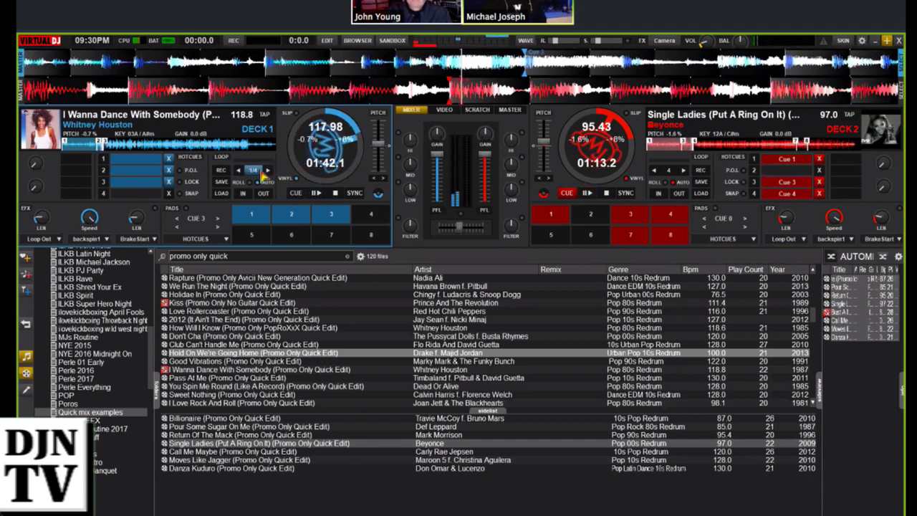
left_click(264, 175)
left_click(372, 213)
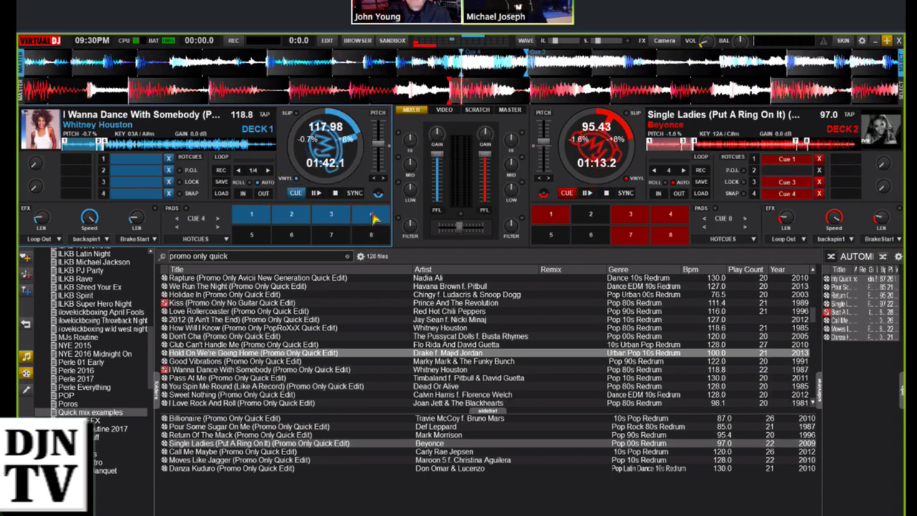
right_click(372, 217)
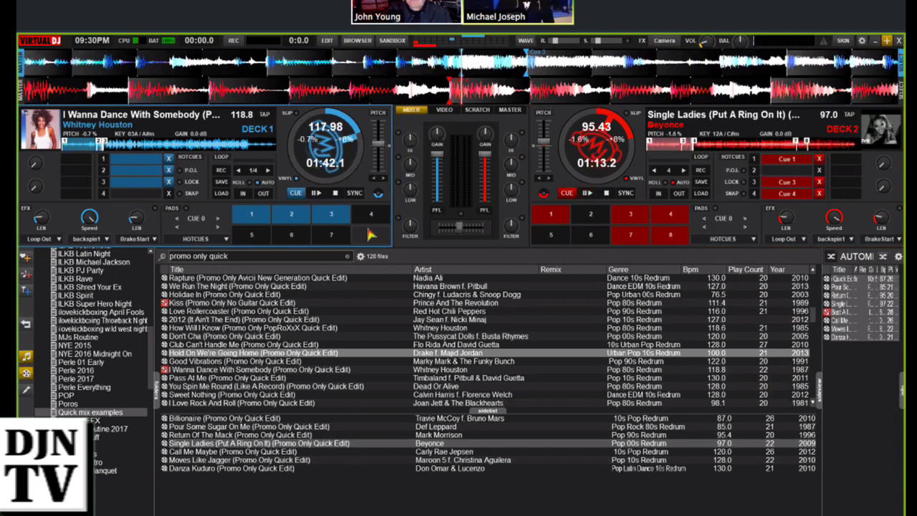
left_click(369, 227)
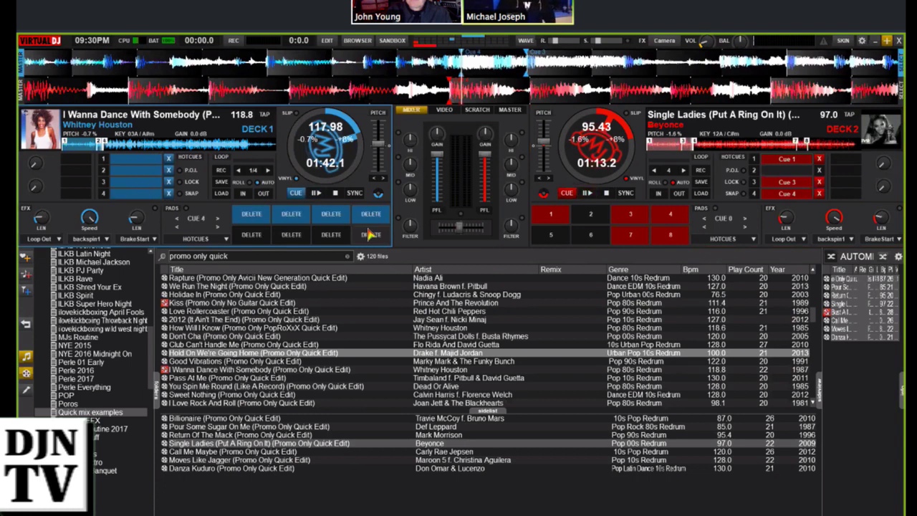
left_click(370, 234)
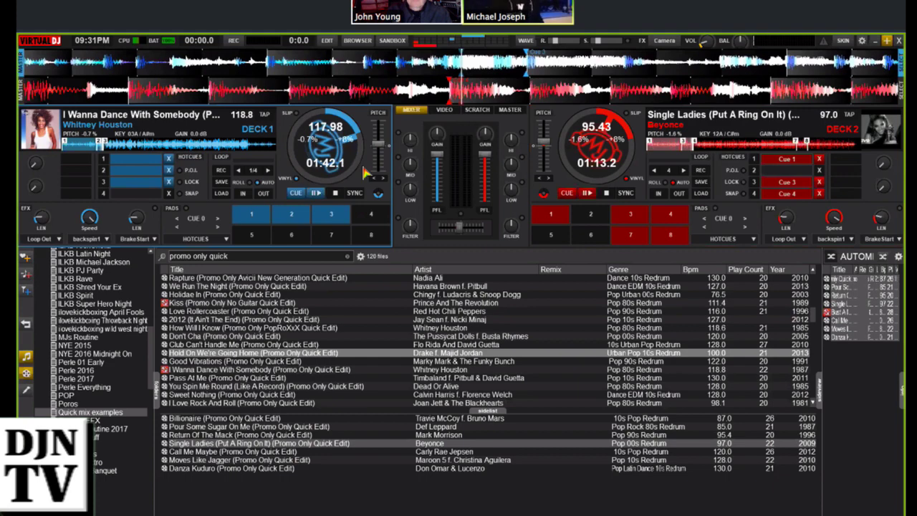
- Browse the Promo Only quick edits down to Hotel Room Service for another track to demonstrate
key("Down")
key("Down")
key("Down")
key("Down")
key("Down")
key("Down")
key("Down")
key("Down")
key("Down")
key("Down")
key("Down")
key("Down")
key("Down")
key("Down")
key("Down")
key("Down")
key("Down")
key("Down")
key("Down")
key("Down")
key("Down")
key("Down")
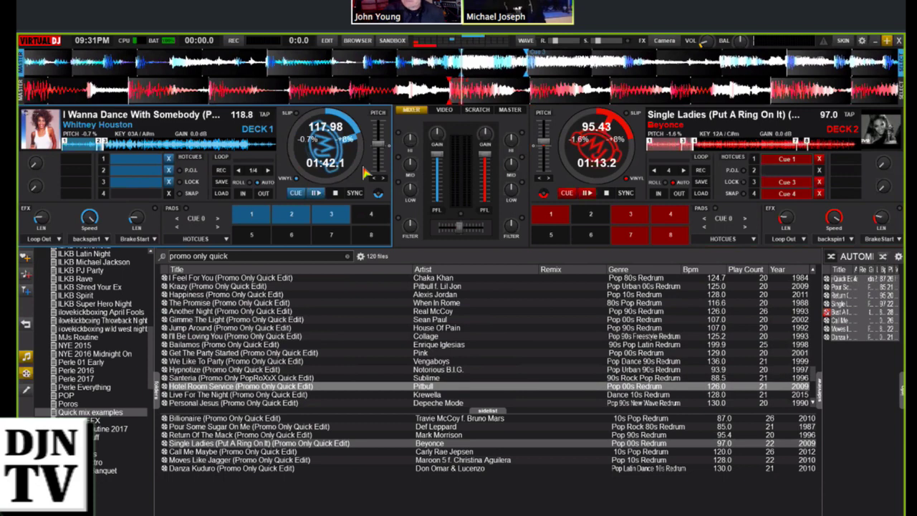
- Sort the quick edits by play count and load Club Can't Handle Me onto deck 1
left_click(747, 270)
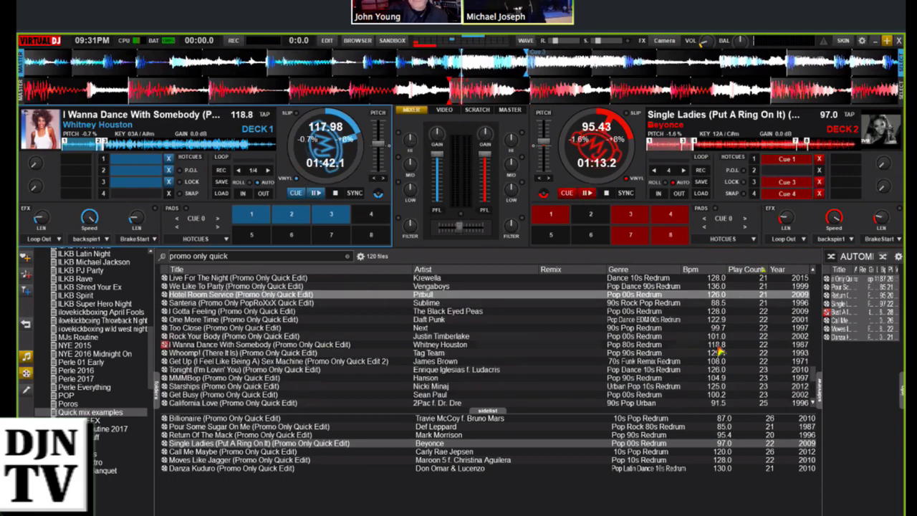
scroll(718, 352, "down", 5)
left_click(695, 404)
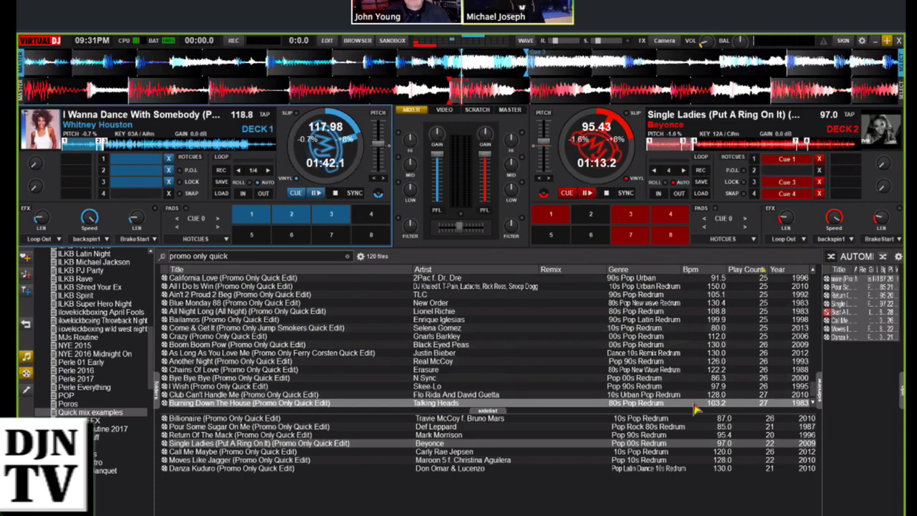
key("Return")
key("Up")
key("Return")
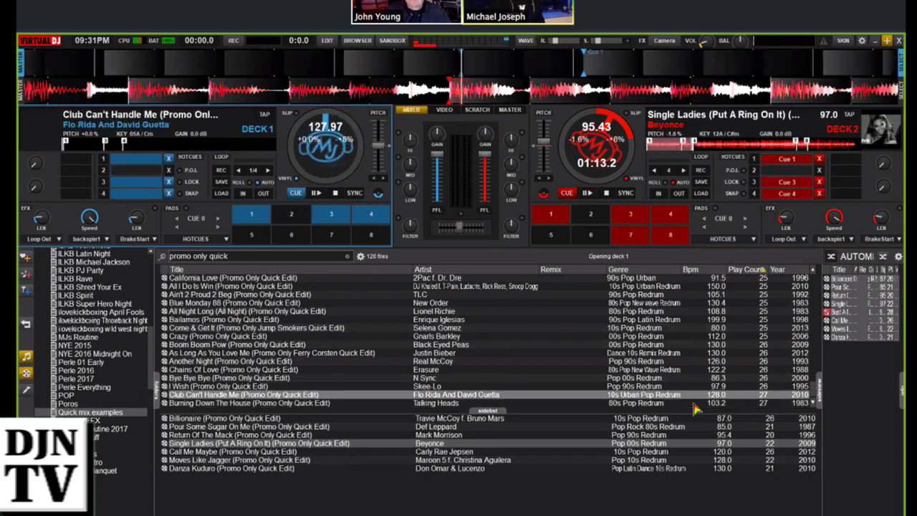
- Load the tracks above it onto deck 1 one after another, from I Wish up to As Long As You Love Me
key("Up")
key("ctrl+Left")
key("Up")
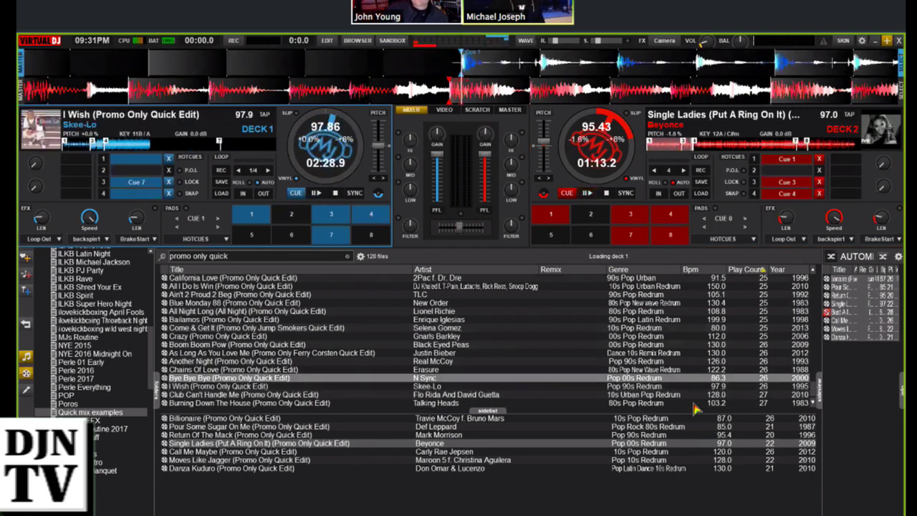
key("ctrl+Left")
key("Up")
key("ctrl+Left")
key("Up")
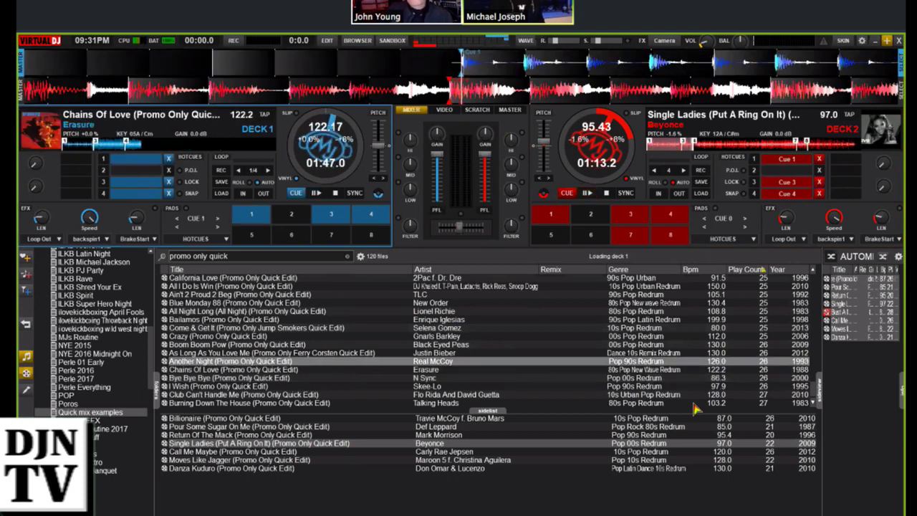
key("ctrl+Left")
key("Up")
key("ctrl+Left")
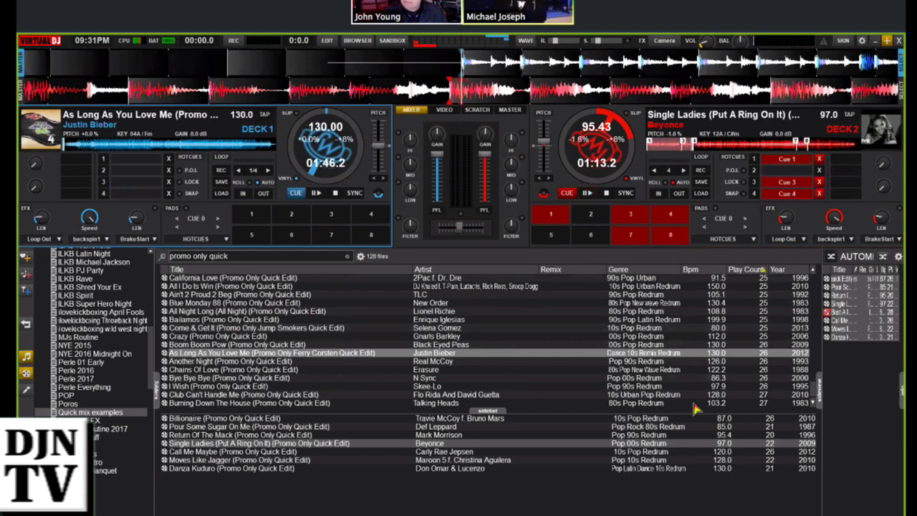
- Play As Long As You Love Me and set hot cue 4 at 01:31.4 and hot cue 3 at 01:35.1 remaining
key("space")
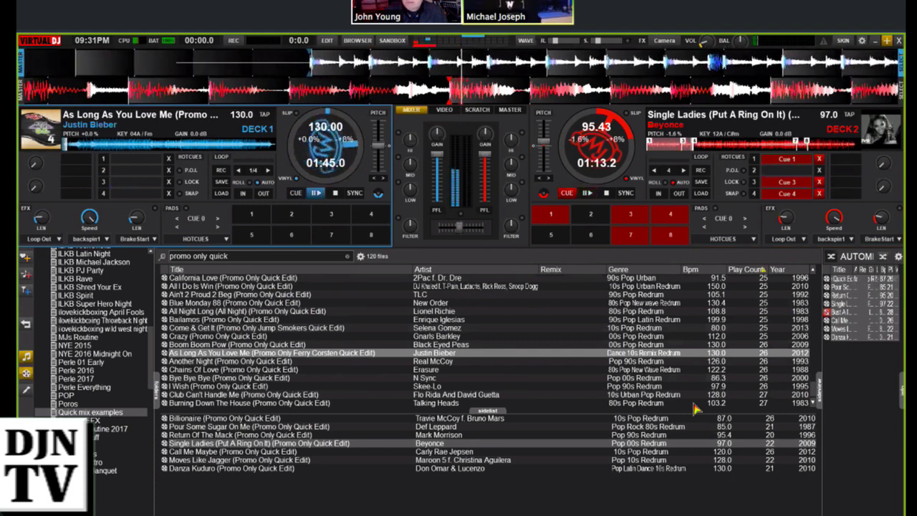
key("space")
key("space")
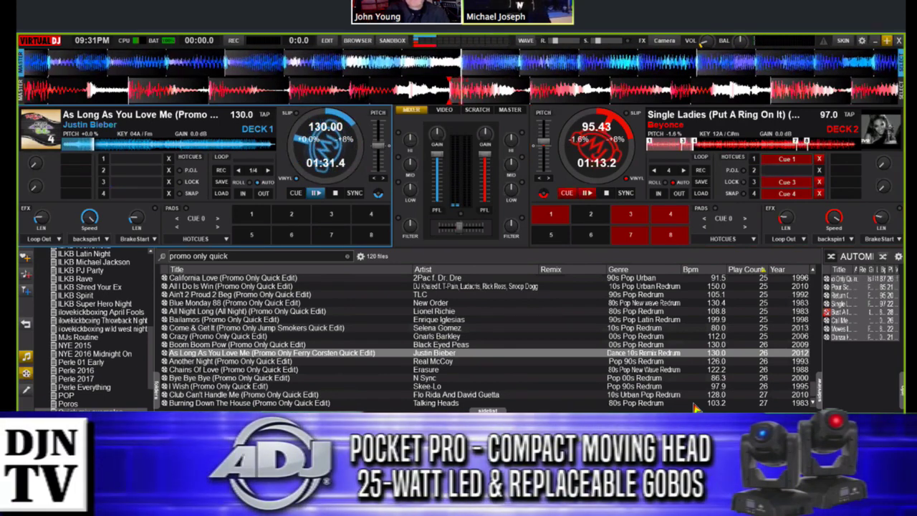
key("4")
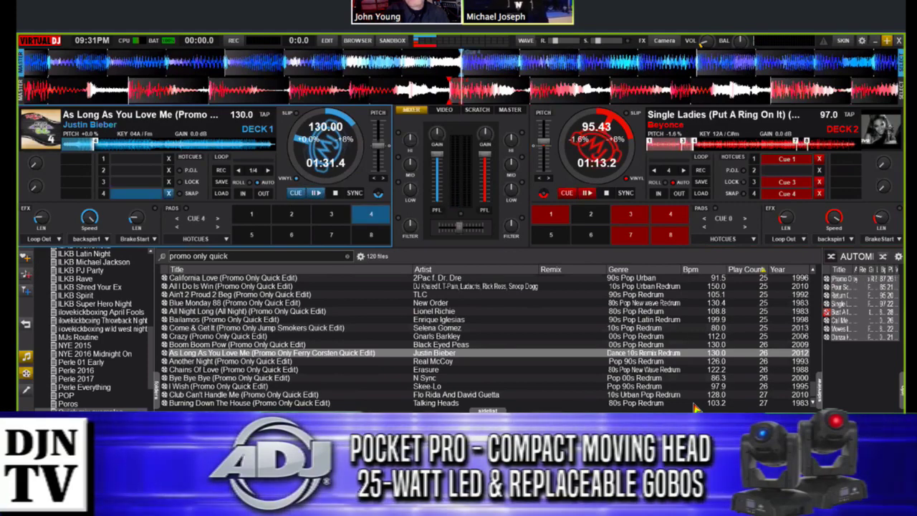
key("space")
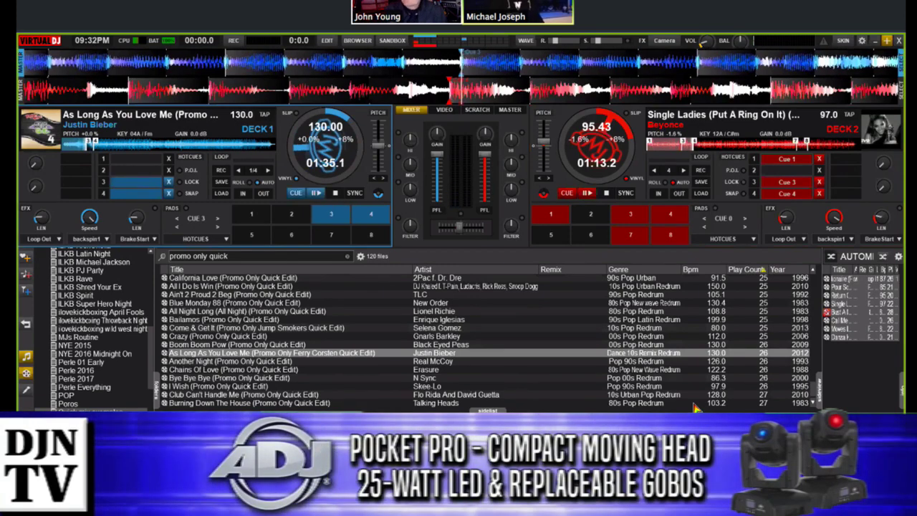
key("3")
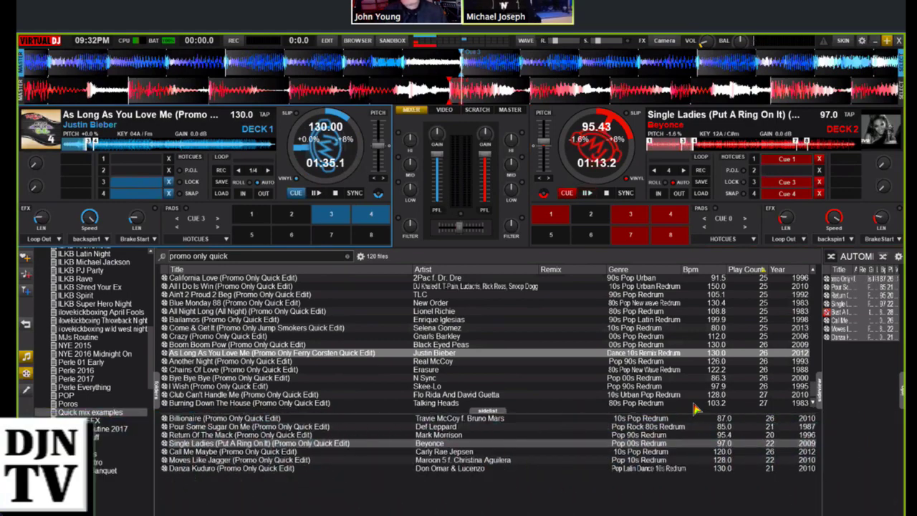
- Play Single Ladies briefly from hot cue 7, and load Danza Kuduro from the sidelist onto deck 2
key("7")
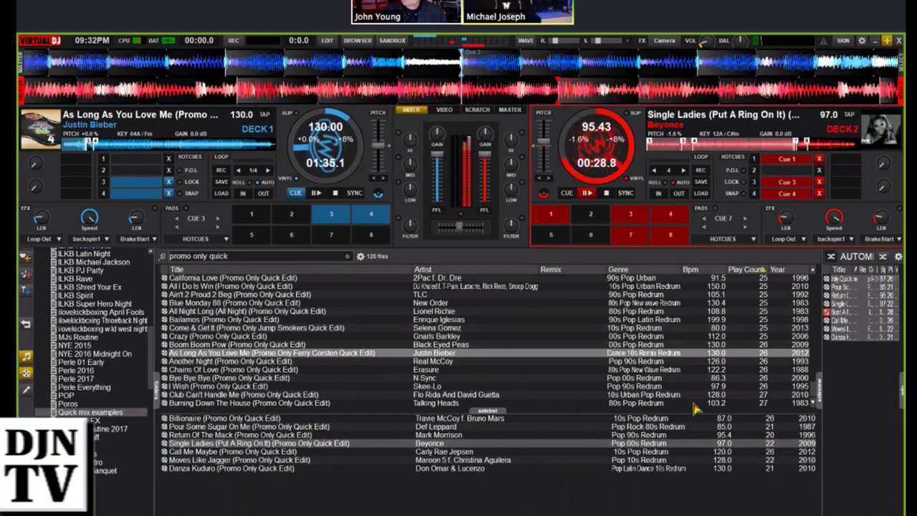
key("space")
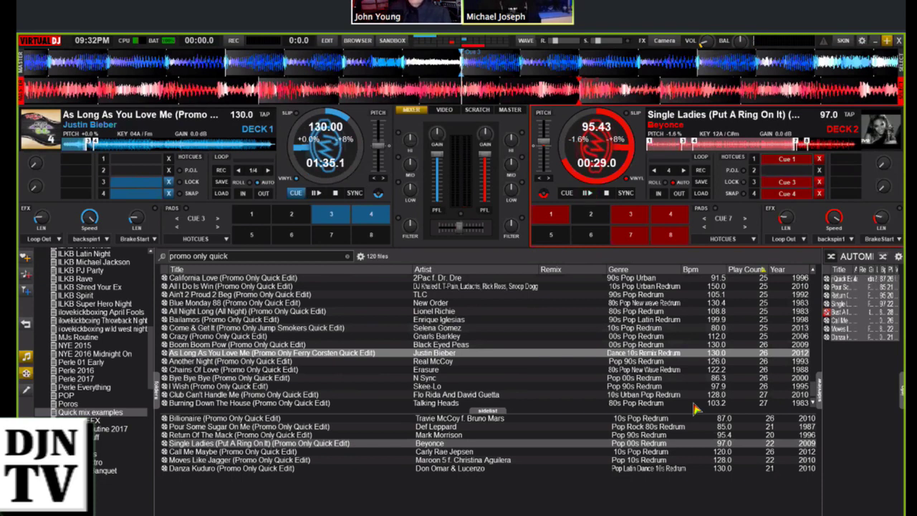
key("Tab")
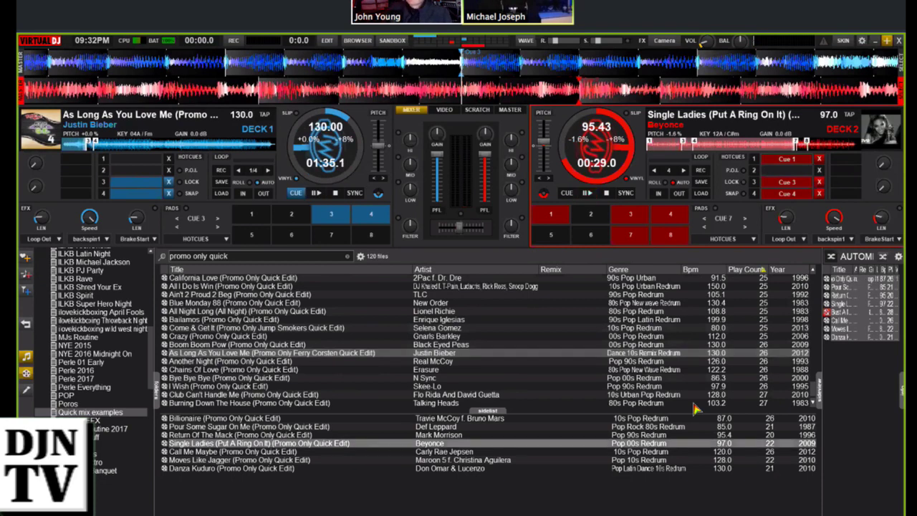
key("Down")
key("Down")
key("Down")
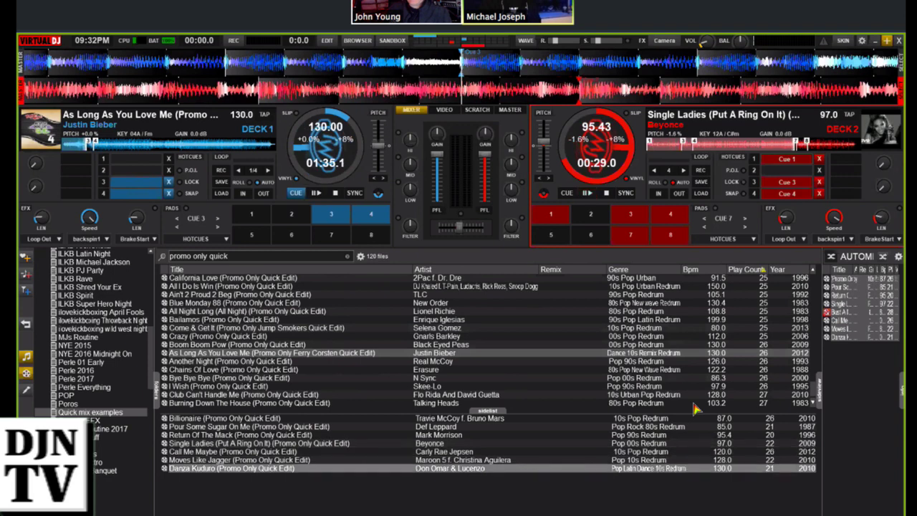
key("Return")
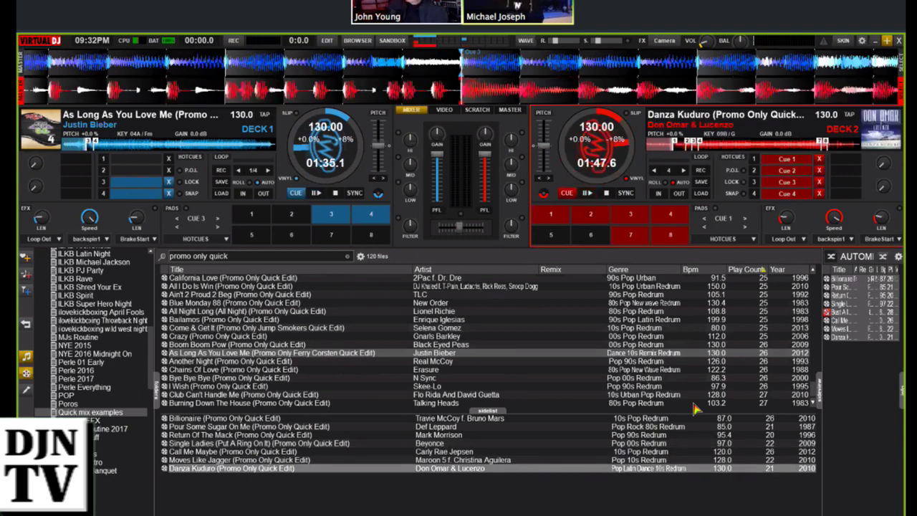
- Play Danza Kuduro from hot cue 7, mix in As Long As You Love Me from hot cue 3, and return Danza Kuduro to hot cue 7
key("7")
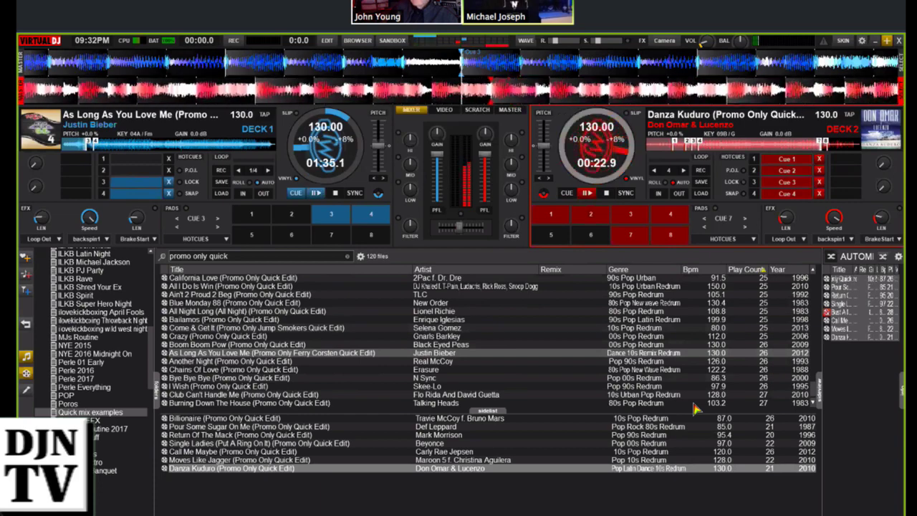
key("space")
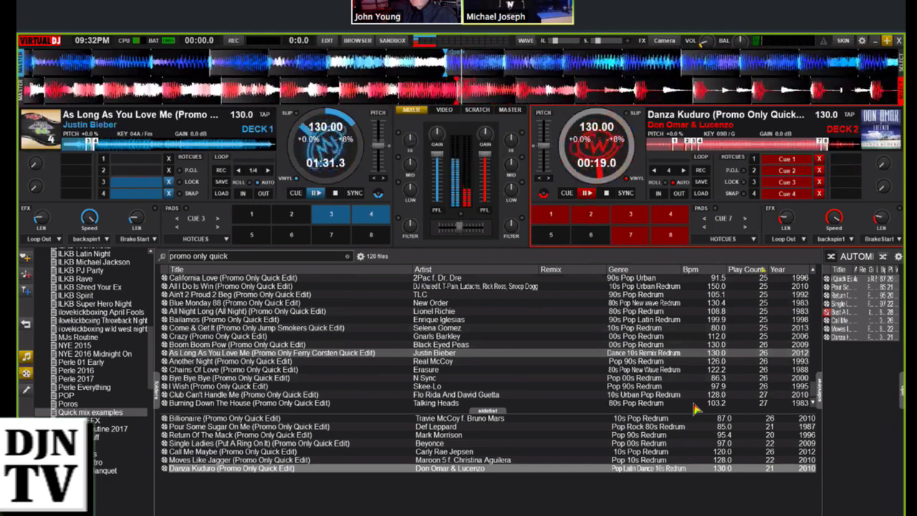
key("space")
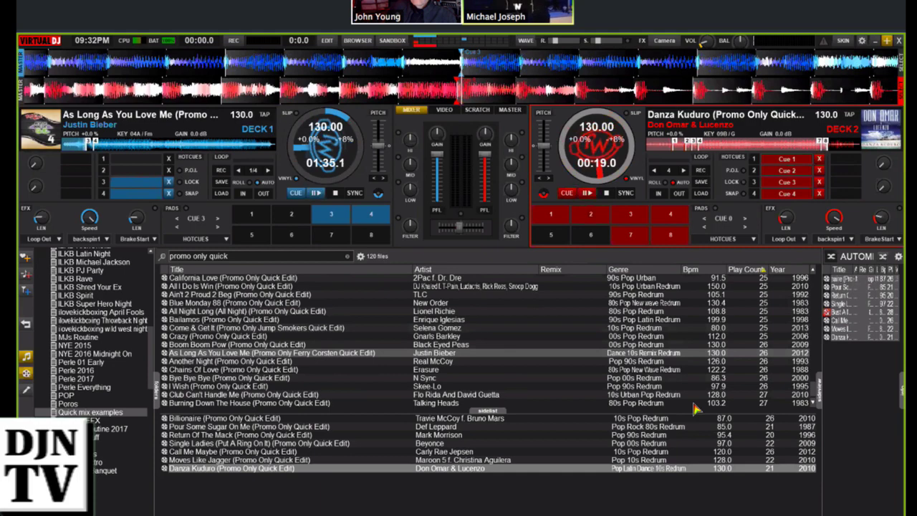
key("7")
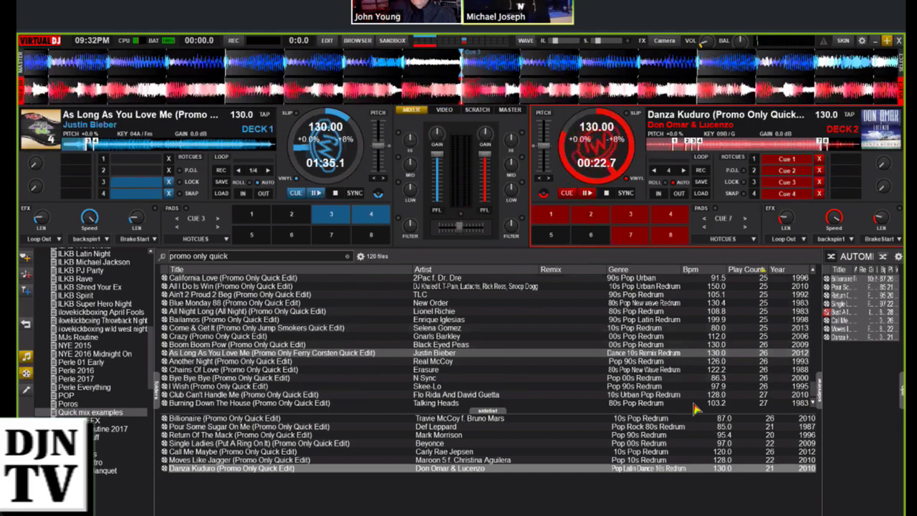
- Near the end of As Long As You Love Me, set hot cue 8 at 00:17.6 and hot cue 7 at 00:21.3 remaining
key("Right")
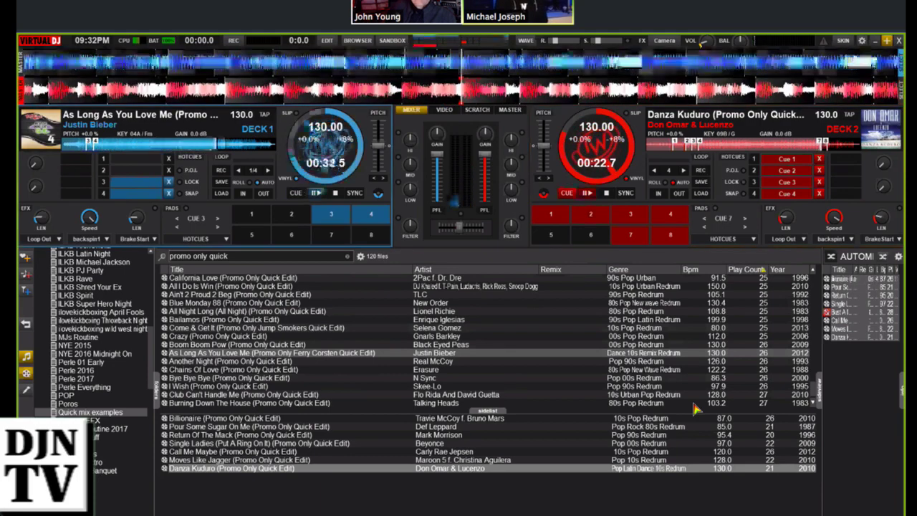
key("space")
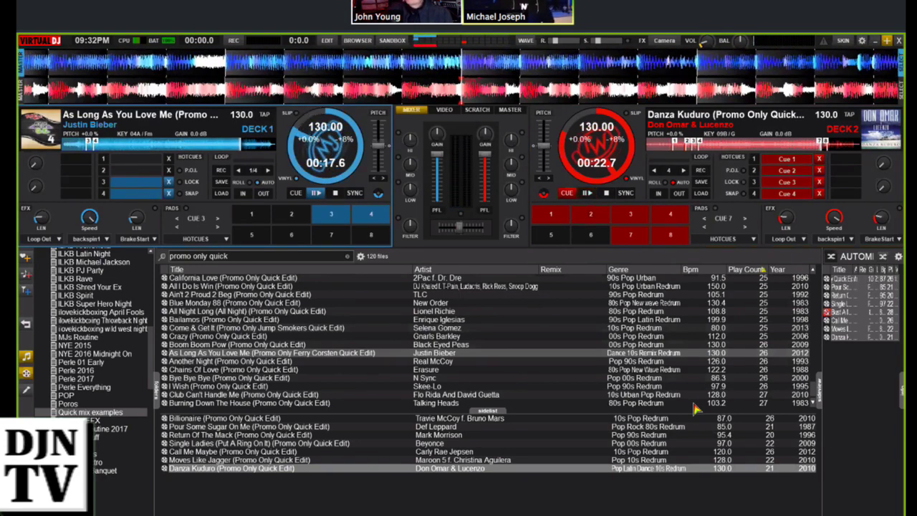
key("8")
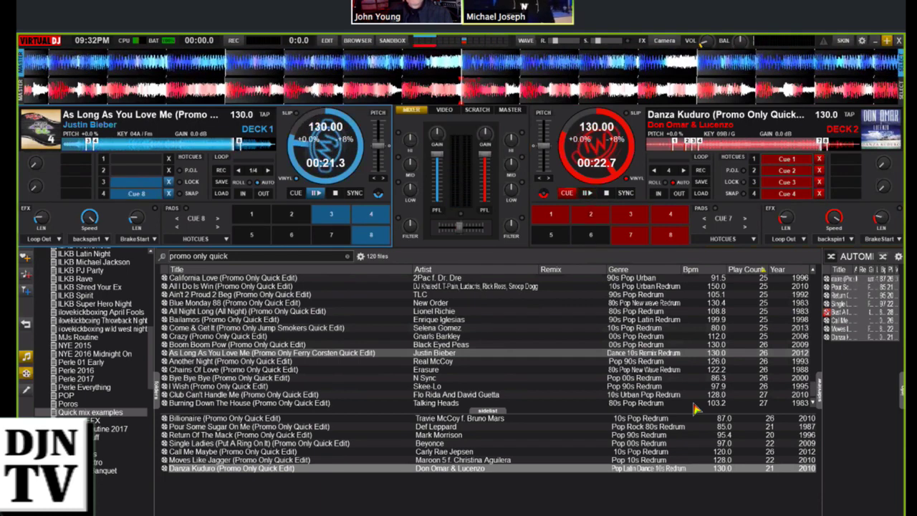
key("7")
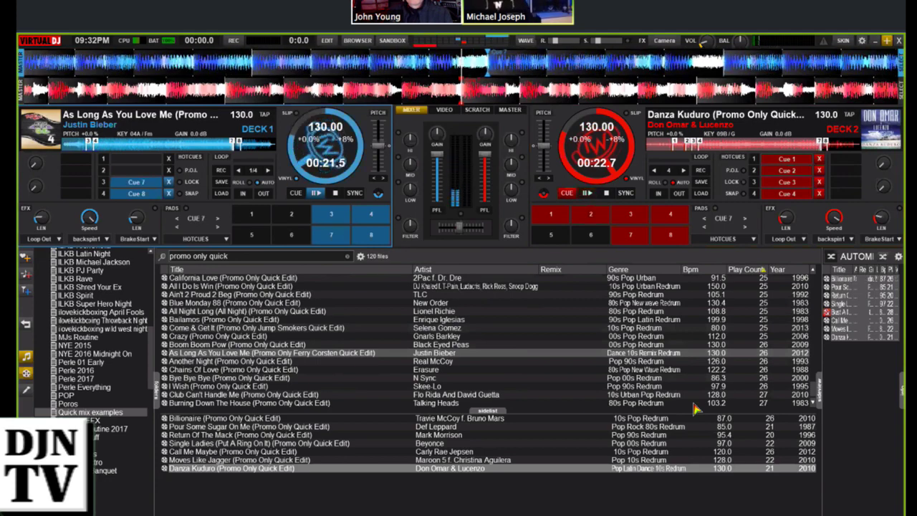
- Mix from the end of As Long As You Love Me into Danza Kuduro at hot cue 3, and stop both decks
key("3")
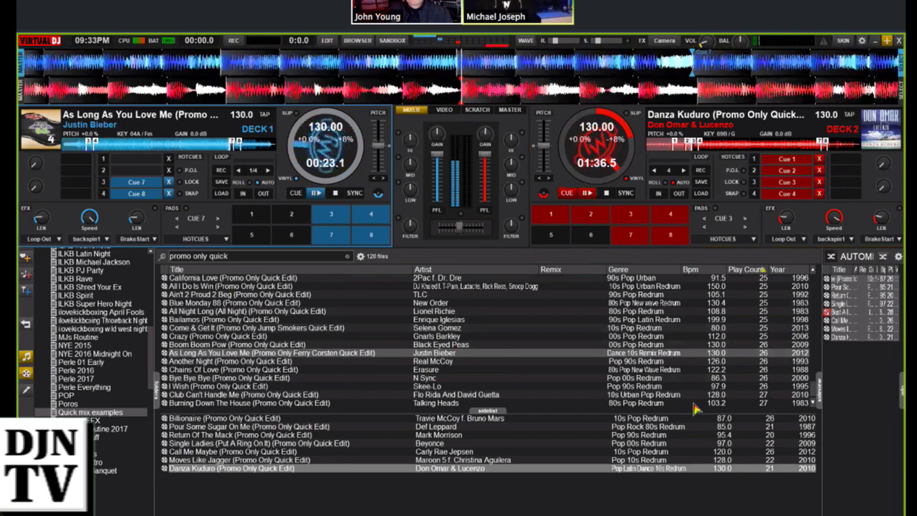
key("space")
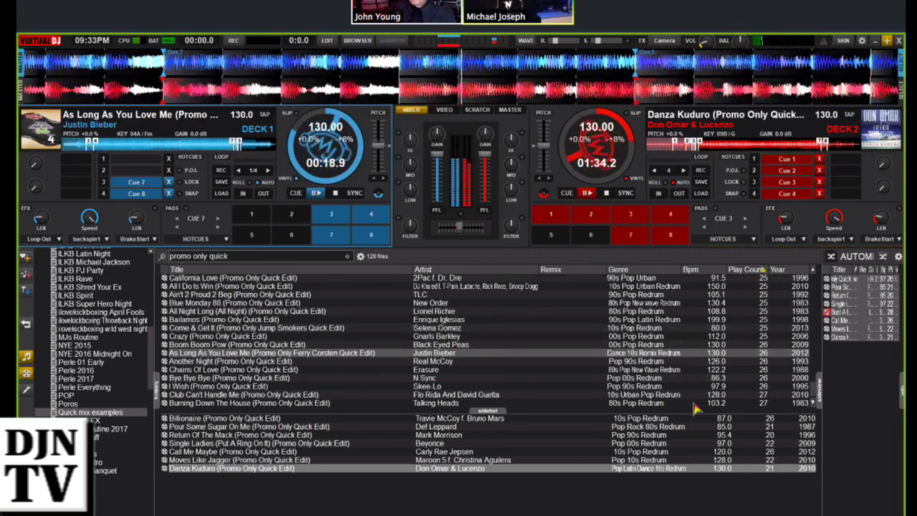
key("space")
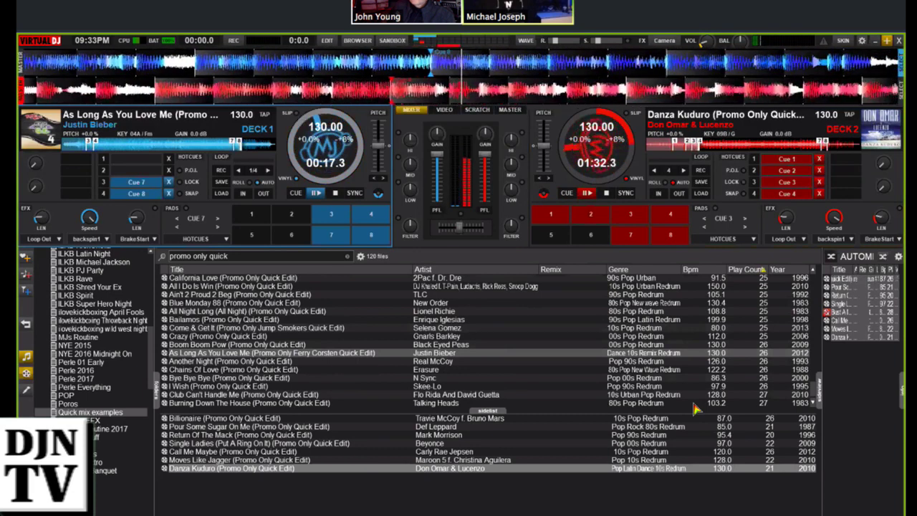
key("space")
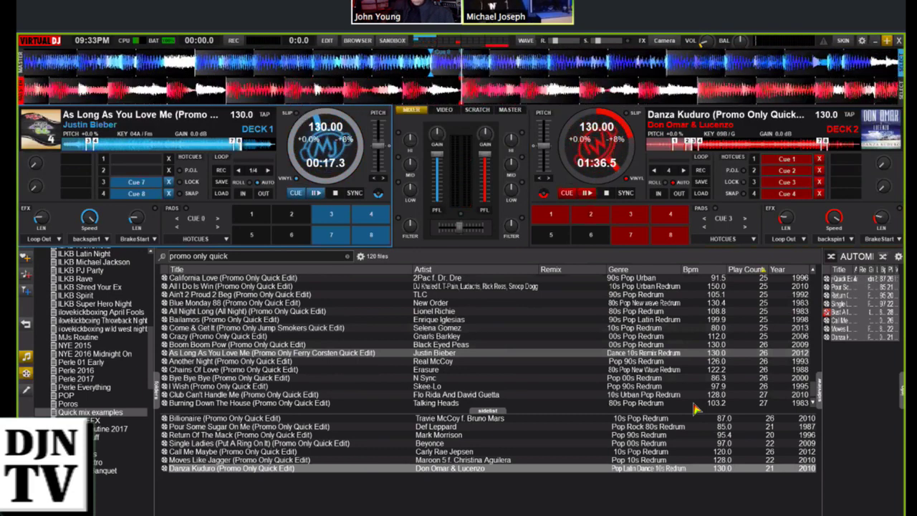